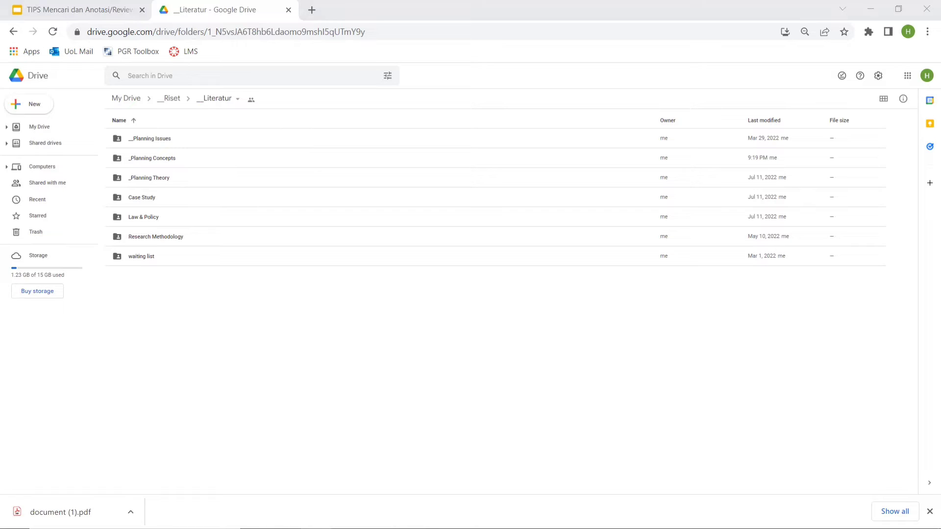
Upload the "Upaya Penataan Lingkungan Sosial dan Ekonomi" PDF to the __Literatur folder and view the marketplace apps connectable for opening it.
double_click(156, 263)
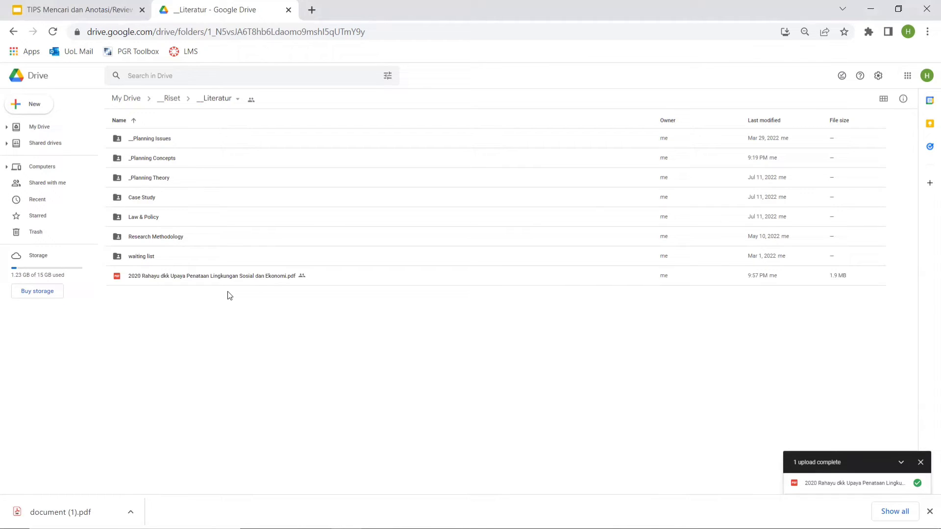
click(217, 282)
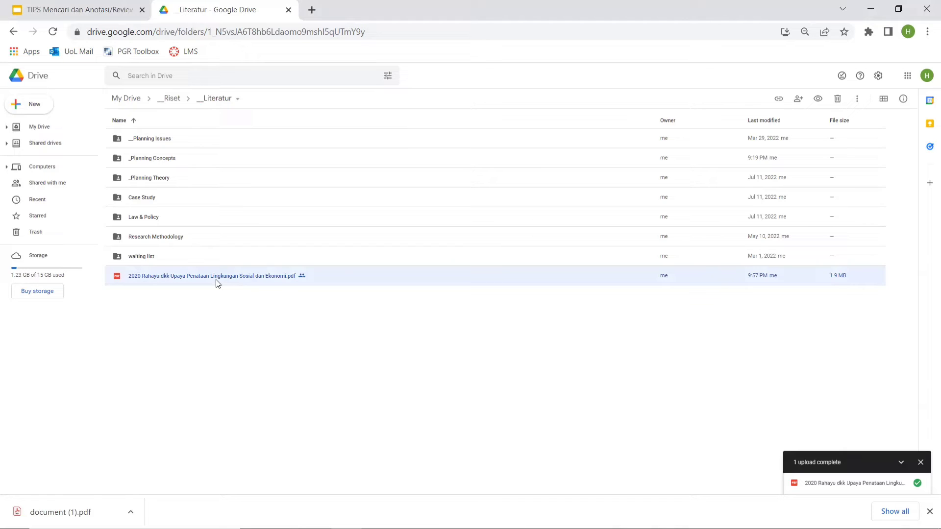
right_click(217, 281)
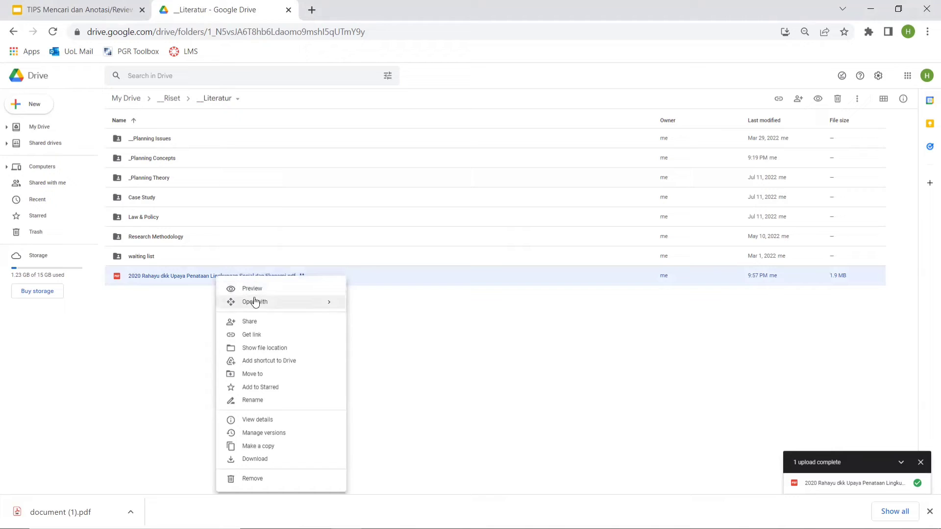
mouse_move(269, 306)
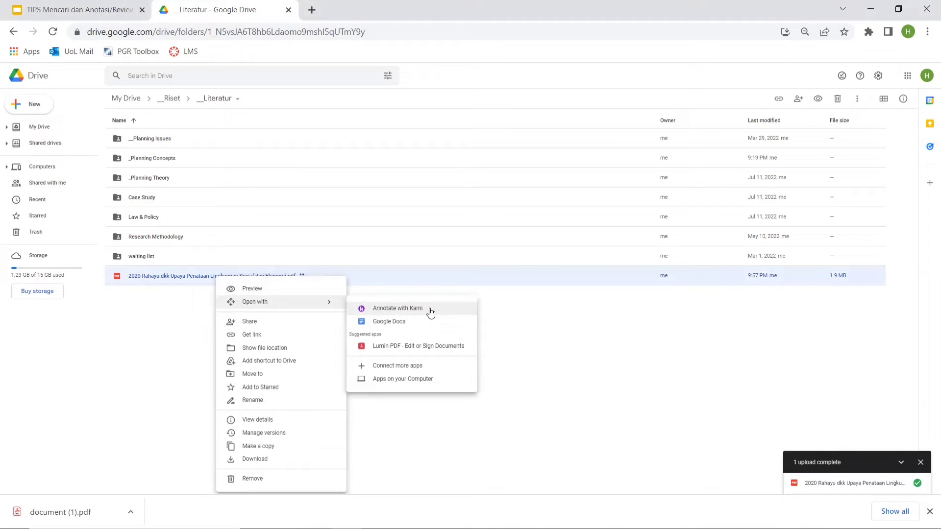
click(402, 368)
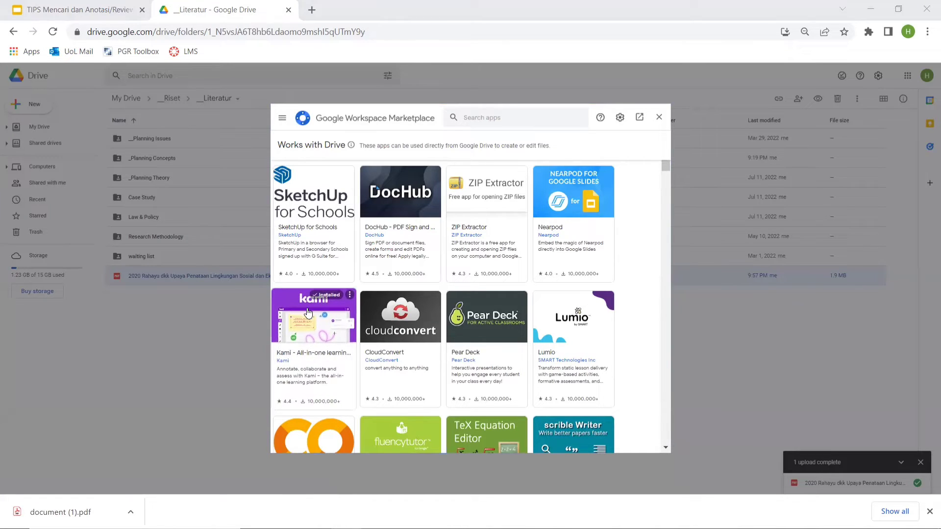
click(659, 117)
Open the uploaded "Upaya Penataan Lingkungan Sosial dan Ekonomi" PDF with Kami for annotation.
right_click(247, 277)
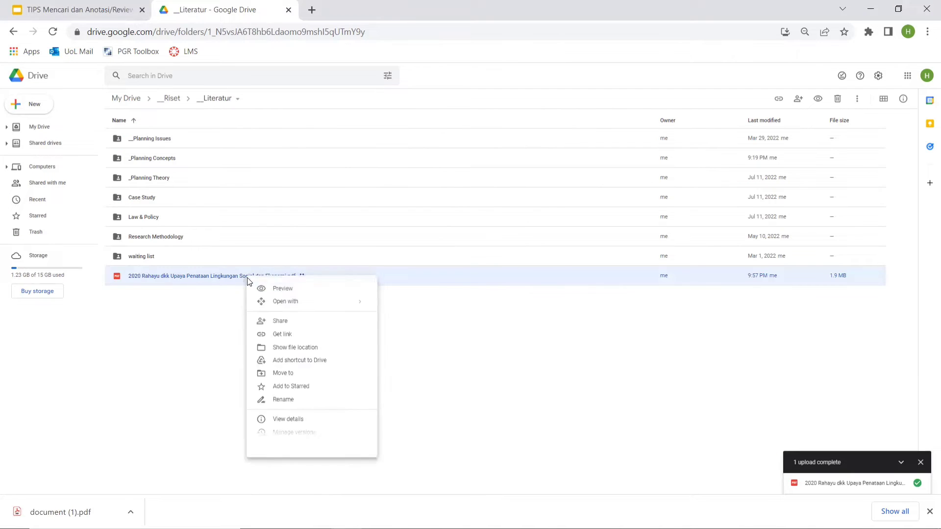
mouse_move(357, 306)
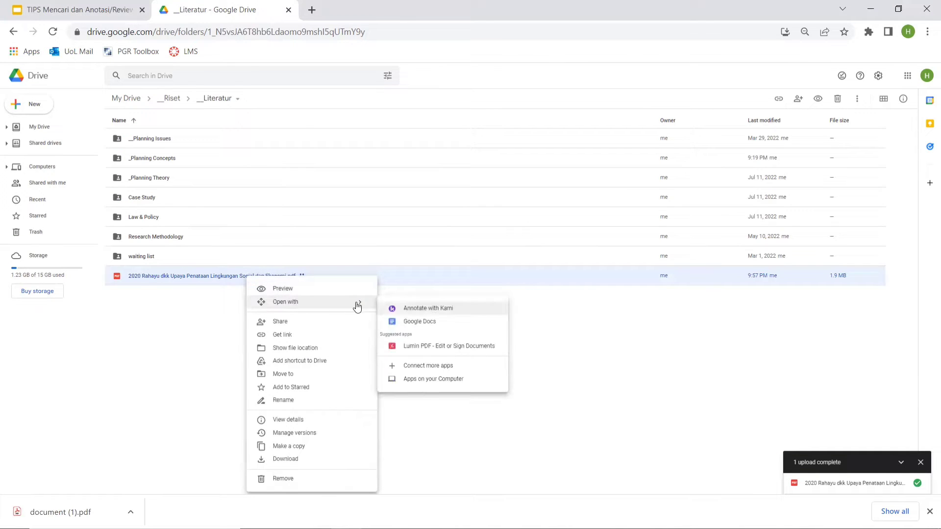
click(417, 309)
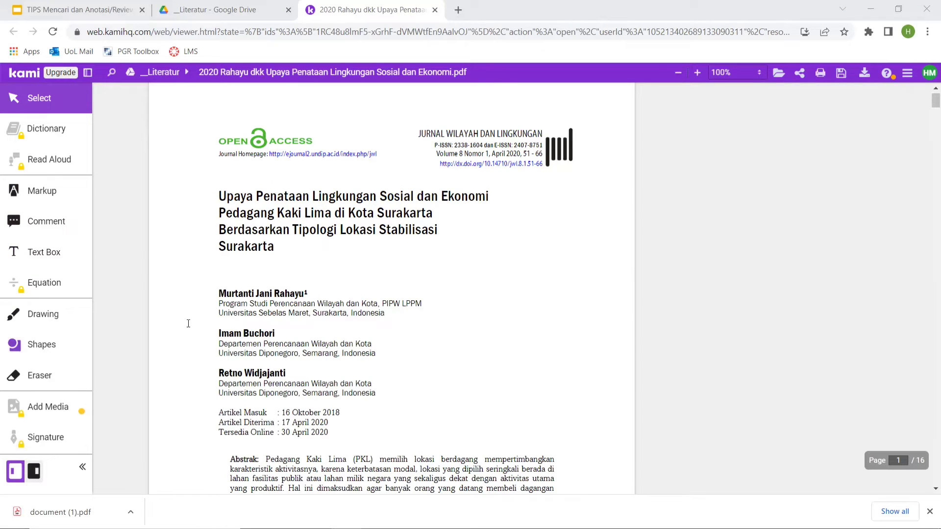
Add the comment "PKL seringkali menempati fasilitas publik" to the abstract passage from "lokasi yang dipilih" to "lahan milik negara".
scroll(191, 323, down, 2)
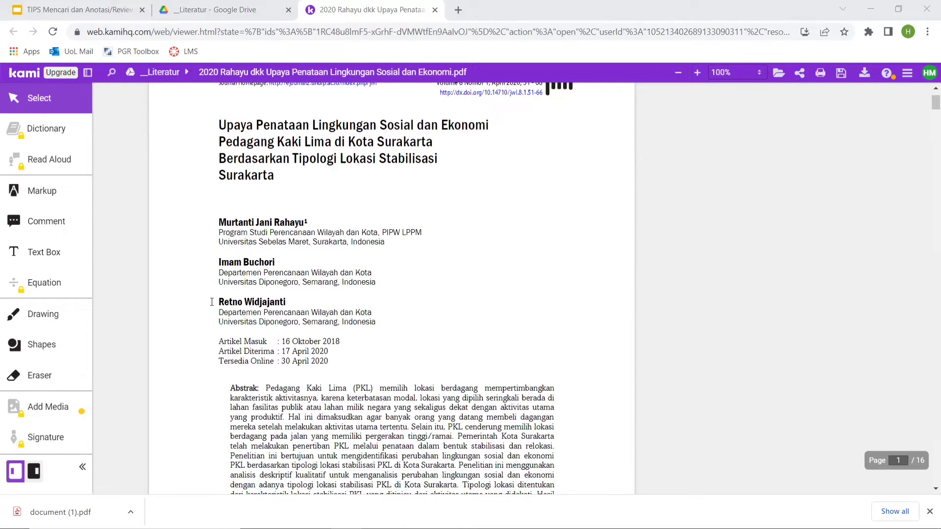
click(44, 225)
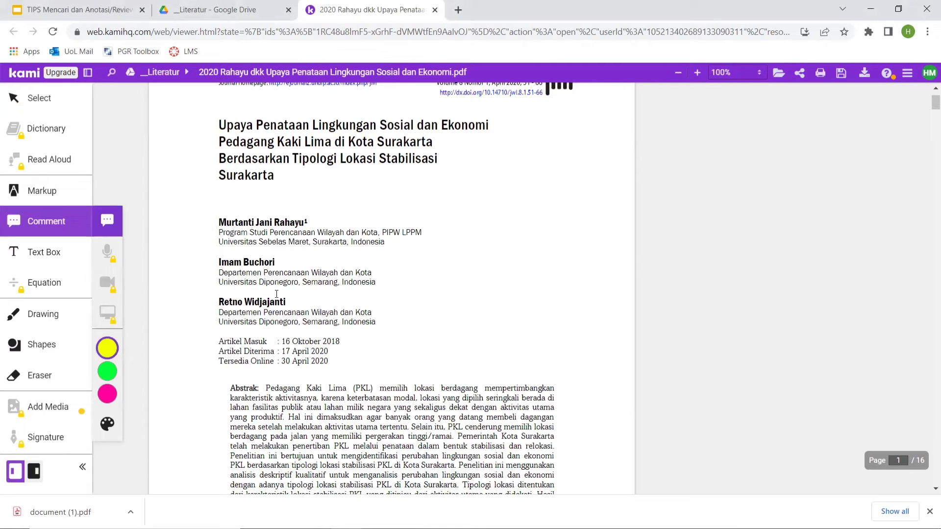
scroll(396, 364, down, 2)
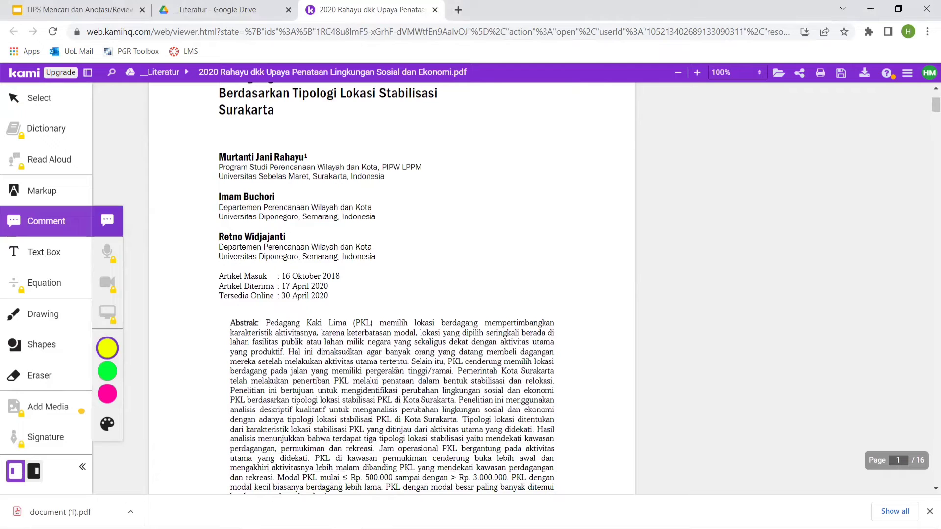
scroll(395, 363, down, 2)
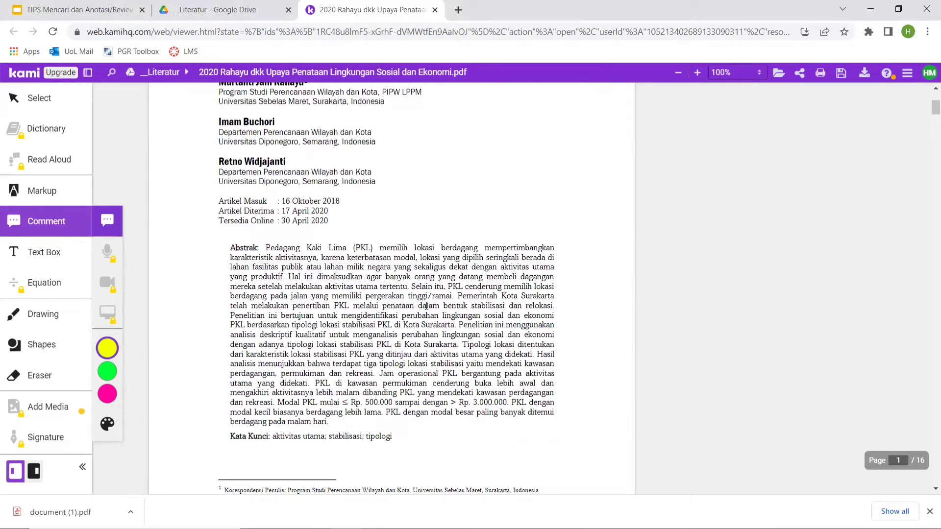
scroll(483, 354, down, 2)
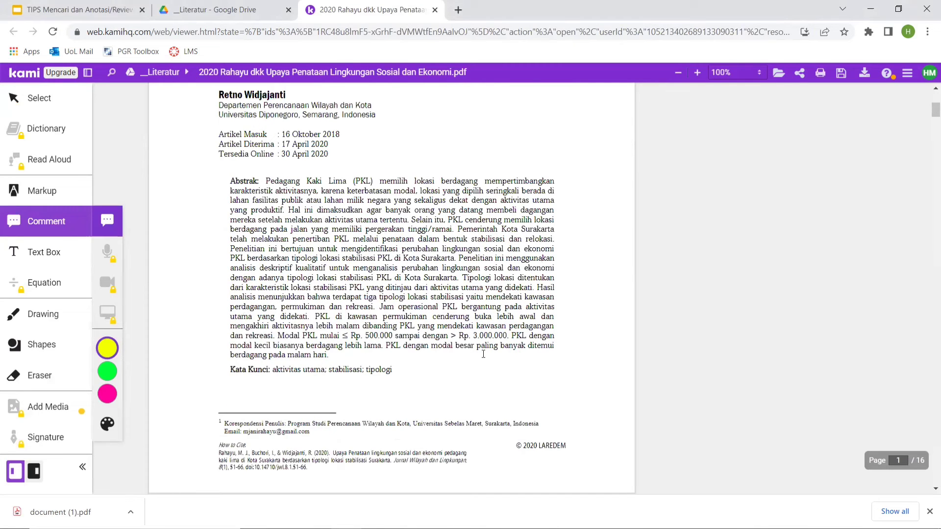
scroll(483, 354, down, 1)
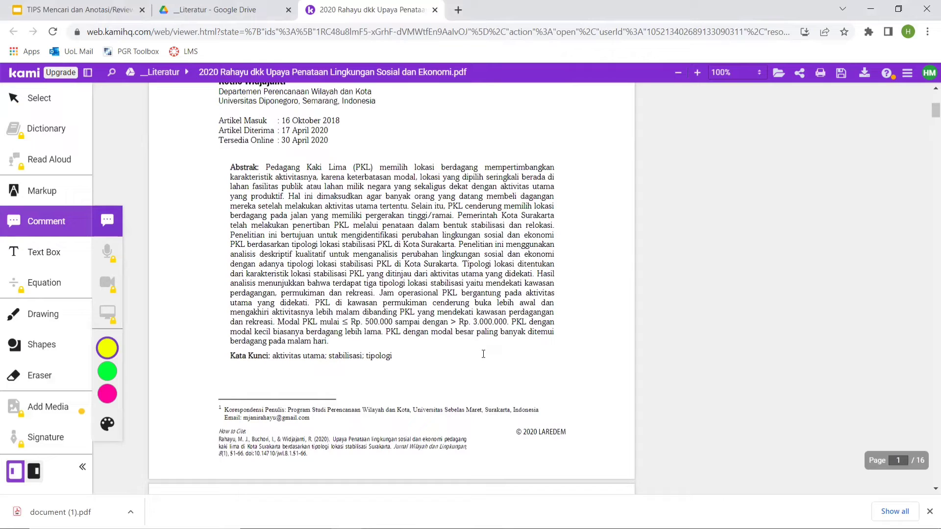
scroll(483, 354, up, 2)
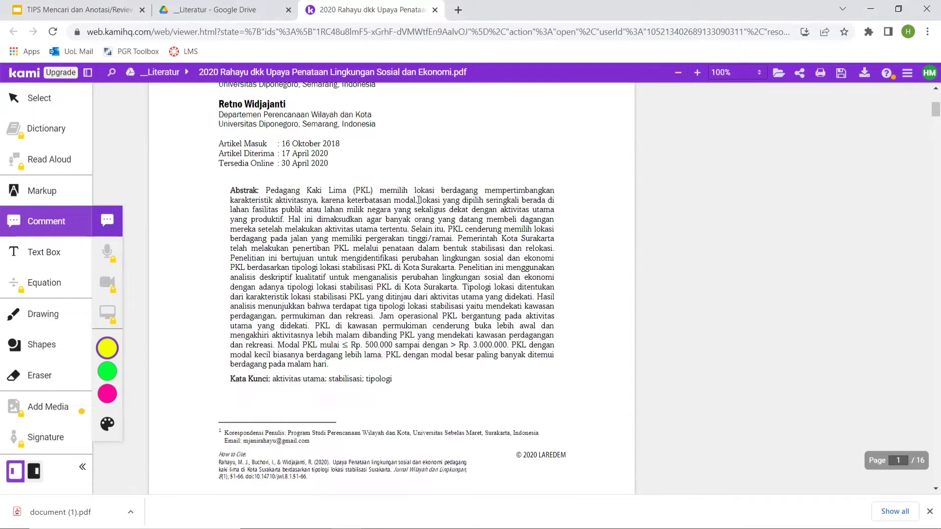
drag(426, 203, 392, 210)
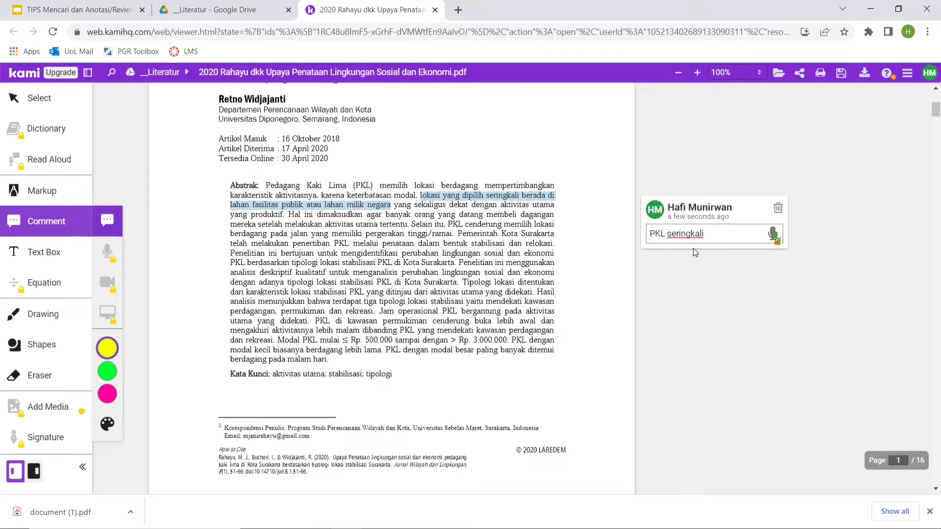
text(menempati fasilitas pub)
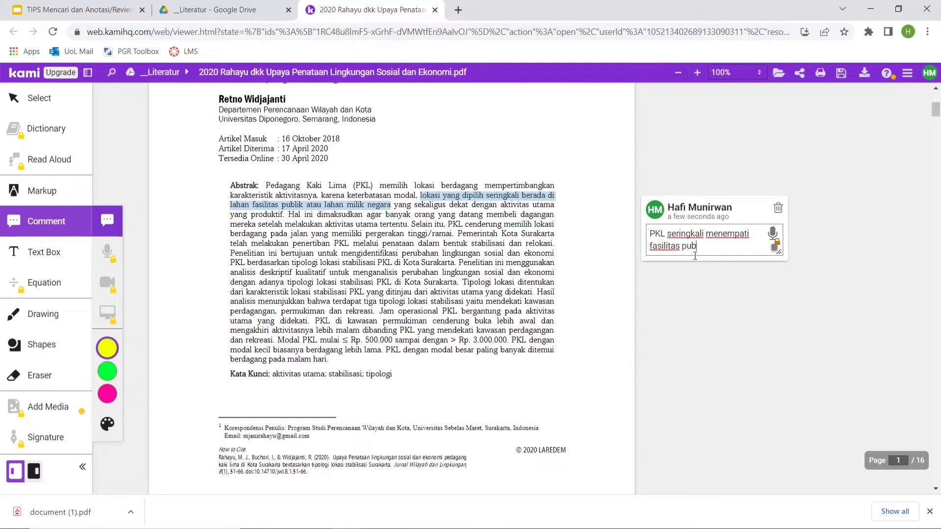
text(lik)
click(714, 273)
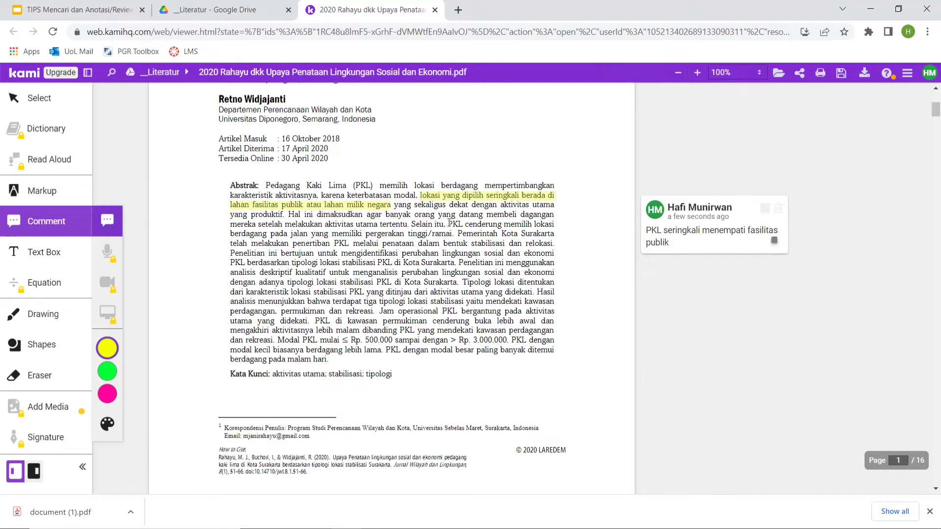
Add the comment "PKL seringkali berjualan pada lokasi yang ramai" to the abstract passage from "PKL cenderung memilih lokasi" to "pergerakan tinggi/ramai".
mouse_move(448, 224)
mouse_down()
mouse_move(449, 235)
mouse_move(430, 235)
mouse_move(454, 235)
mouse_up()
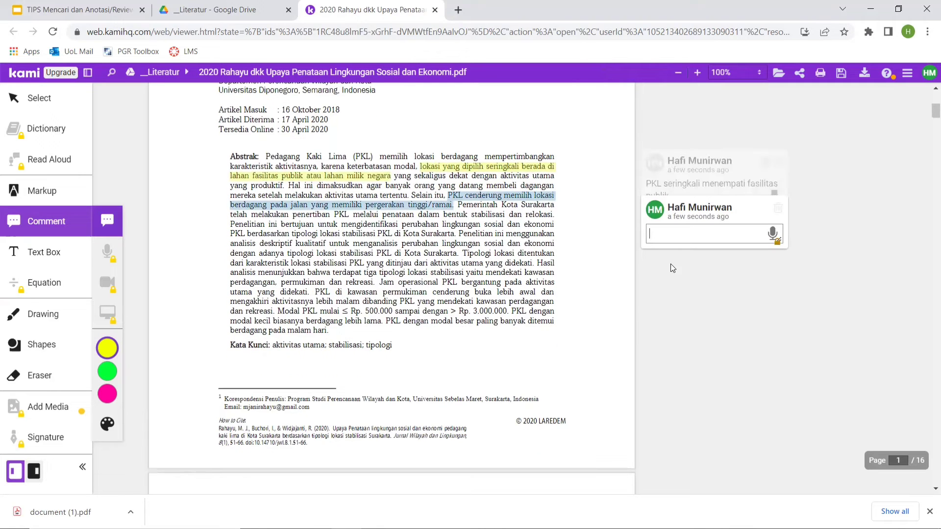
text(PKL seringkali memilih)
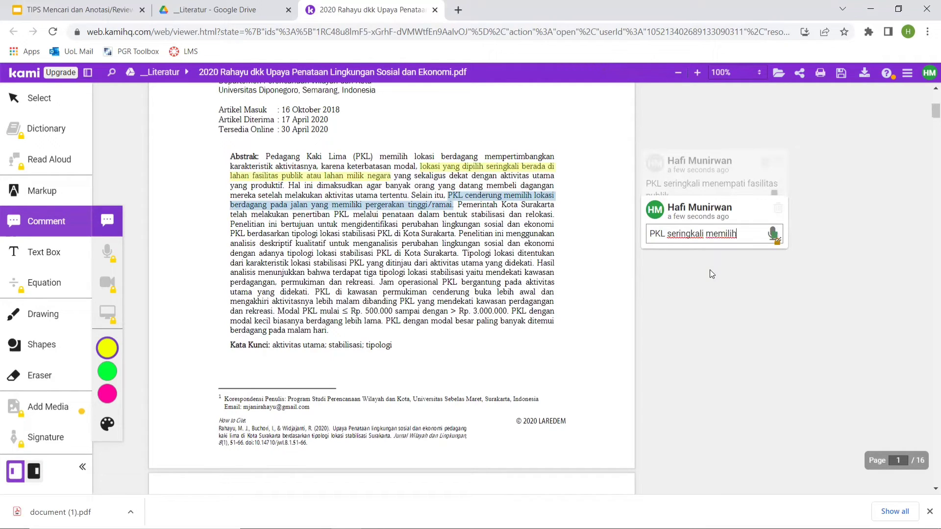
key(BackSpace)
key(BackSpace)
key(BackSpace)
key(BackSpace)
key(BackSpace)
key(BackSpace)
key(BackSpace)
text(berjualan pada lokasi yang rama)
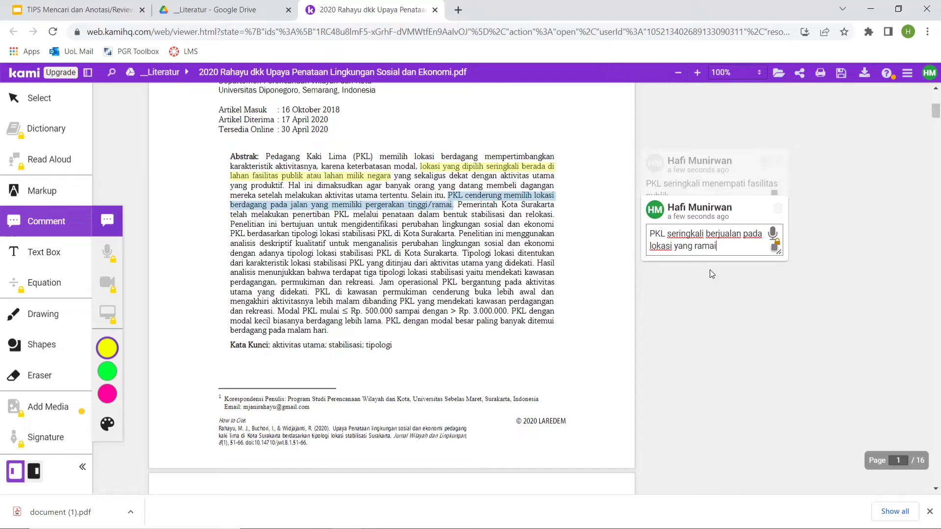
click(728, 301)
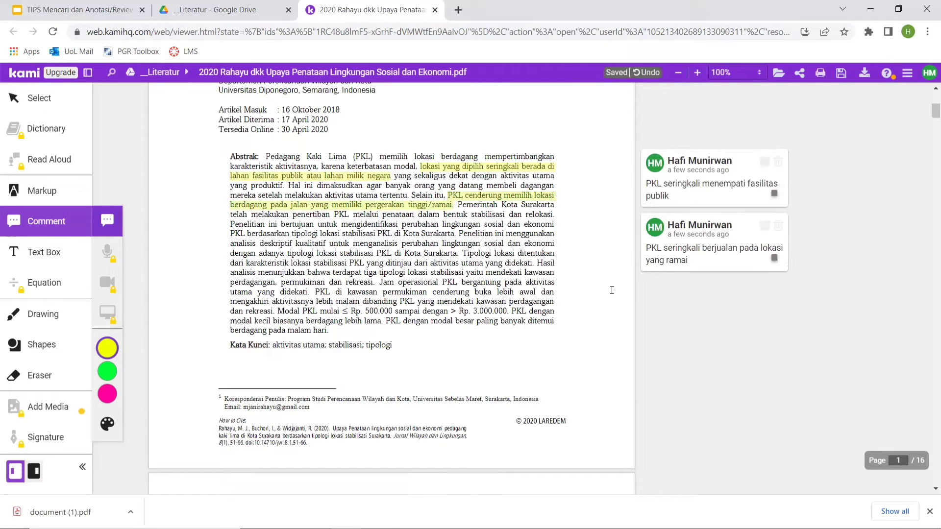
Replace the word "seringkali" with "umumnya" in the comment about selling in busy locations.
double_click(684, 244)
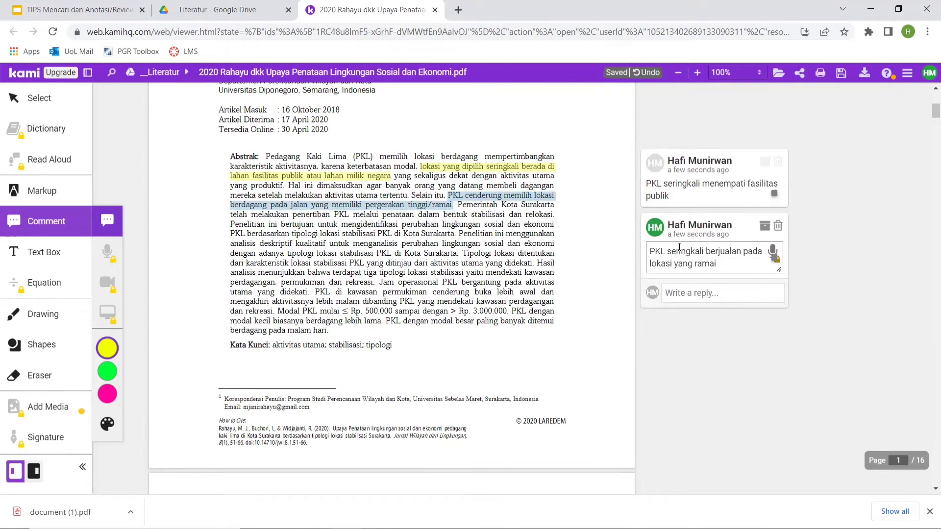
double_click(675, 234)
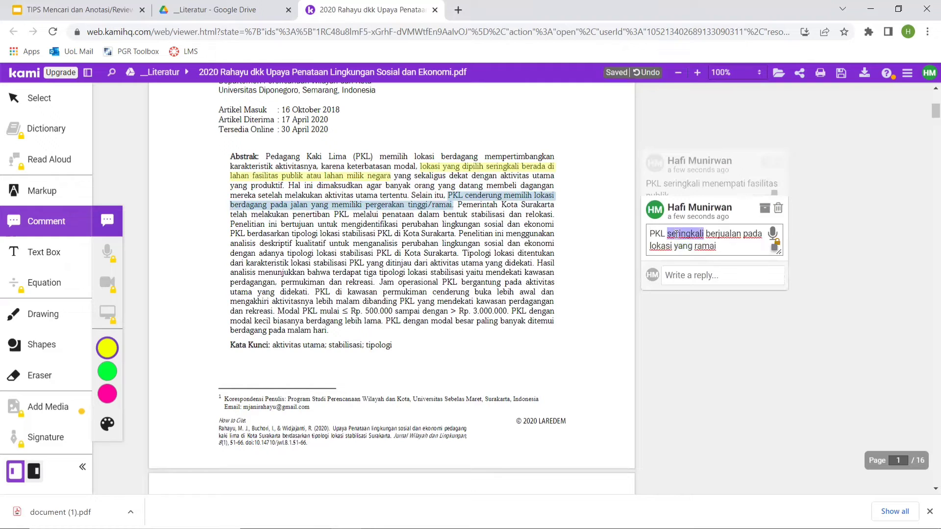
text(umumnya)
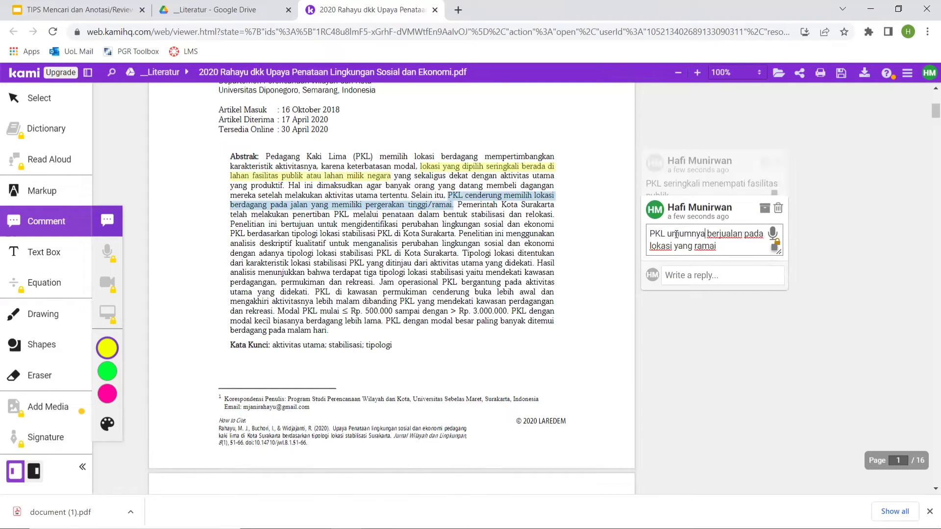
click(749, 336)
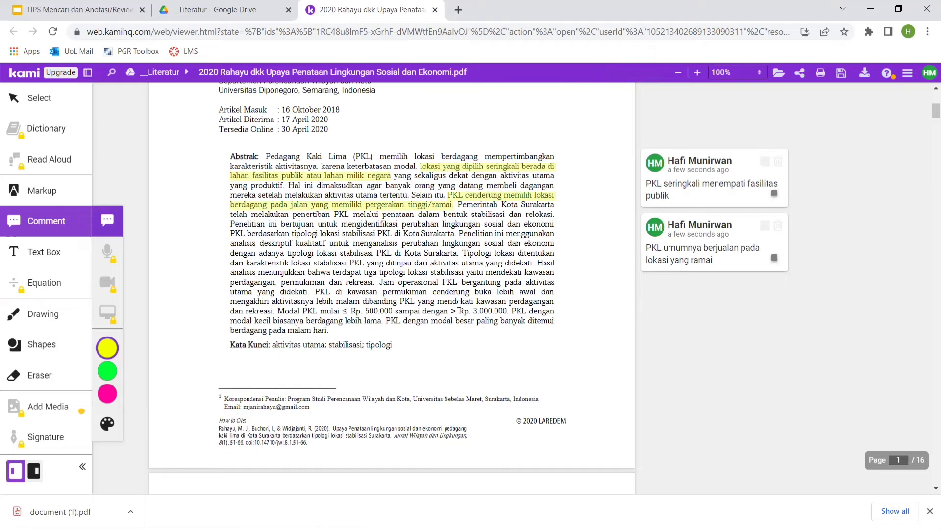
Add the comment "Relokasi merupakan upaya pemindahan PKL" to the phrase "Relokasi berupaya memindahkan PKL" in the Pendahuluan section on page 2.
scroll(459, 306, down, 5)
scroll(459, 306, down, 6)
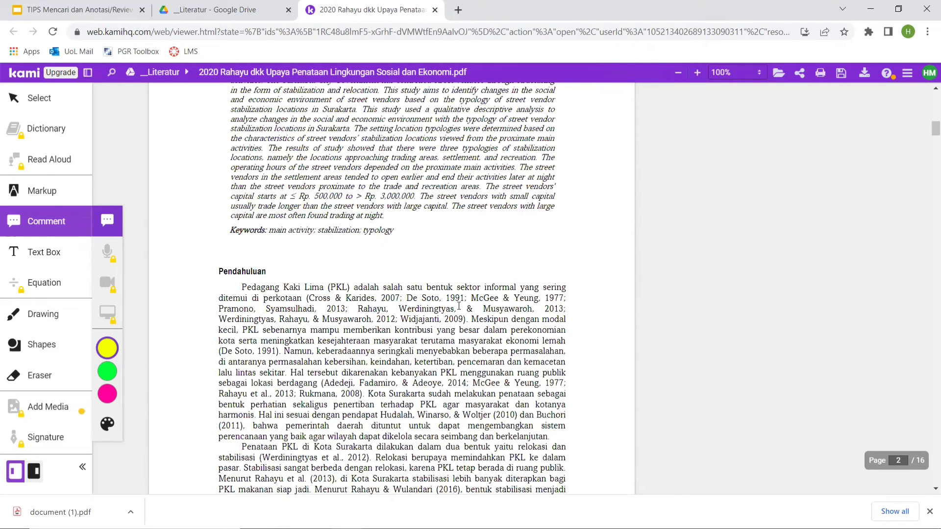
scroll(458, 306, down, 2)
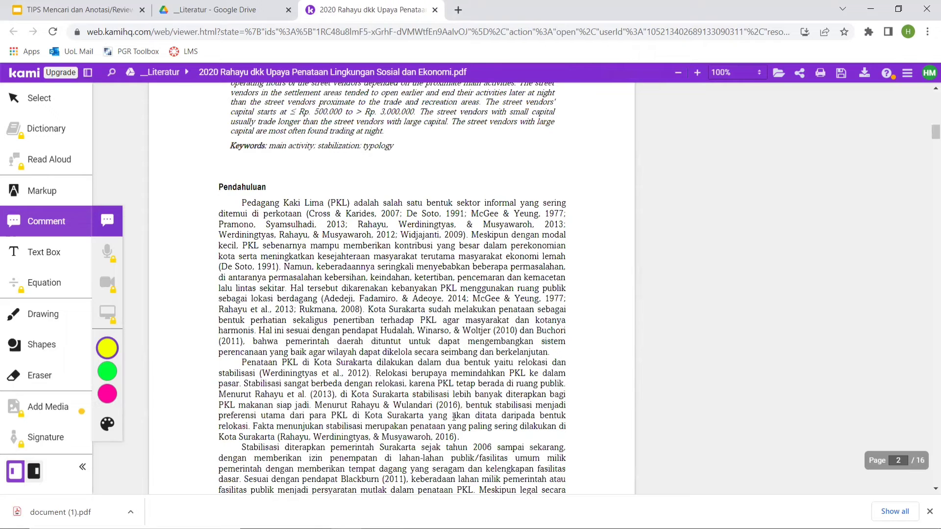
scroll(453, 417, down, 2)
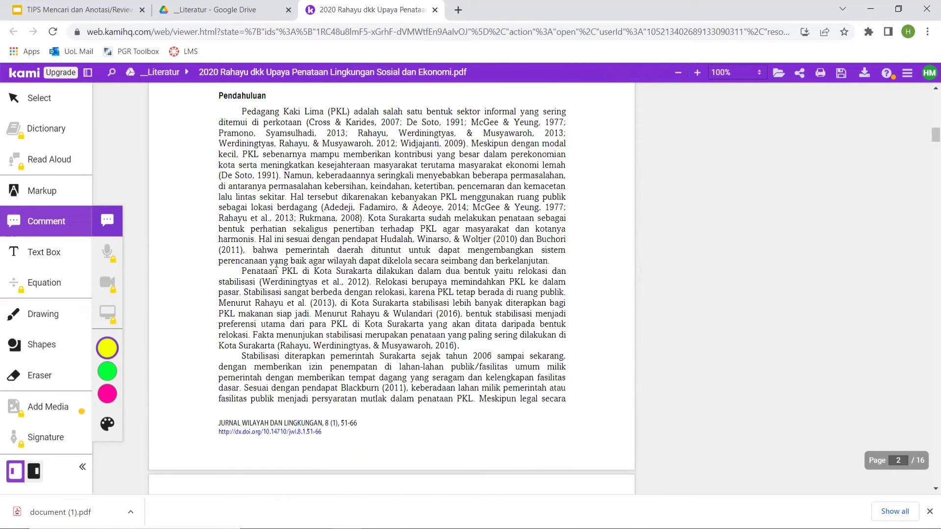
scroll(277, 264, down, 1)
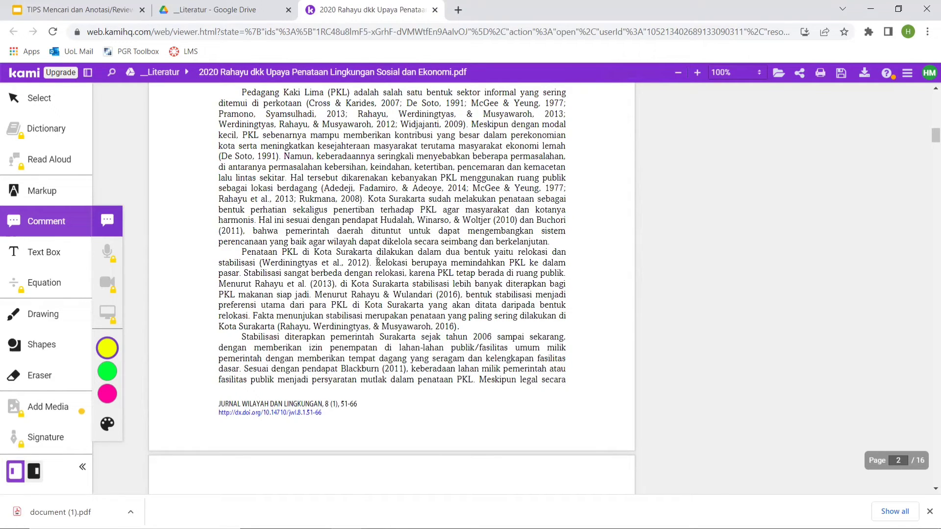
drag(375, 265, 522, 265)
mouse_move(500, 198)
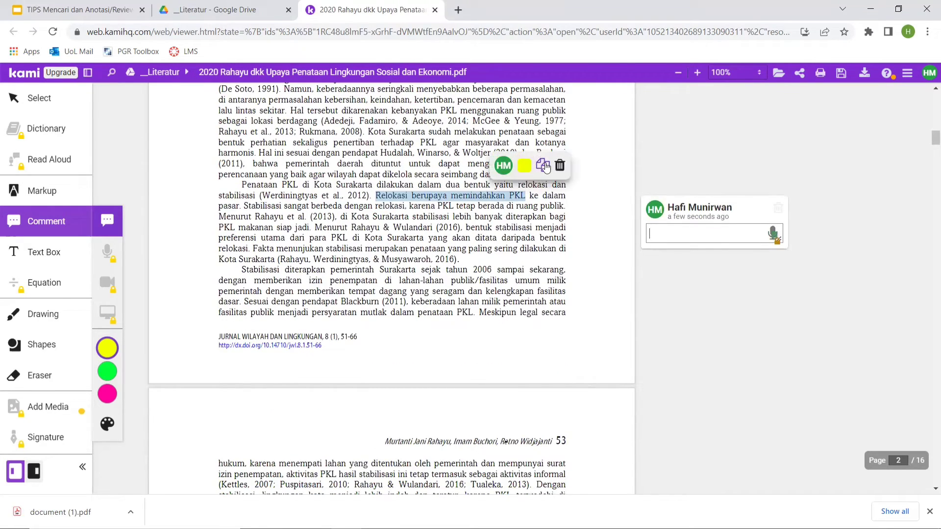
text(Re)
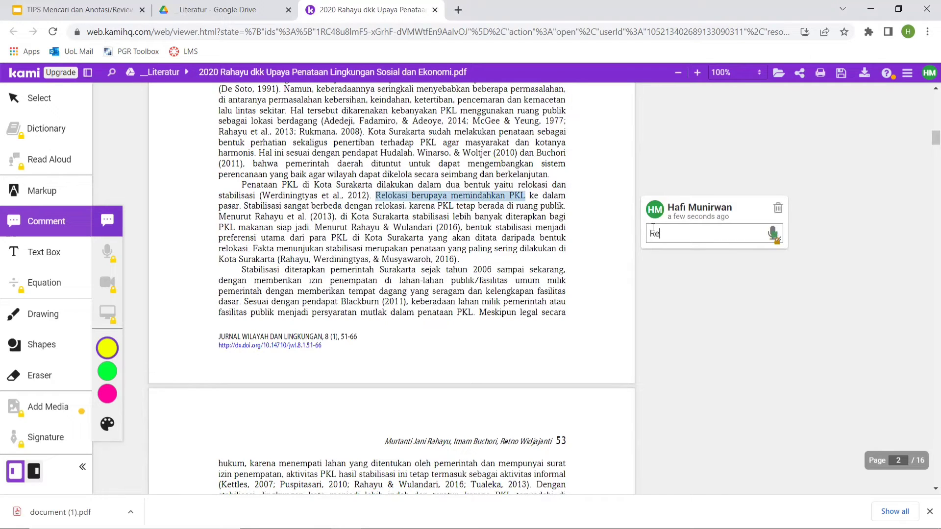
text(lokasi merupakan upaya pe)
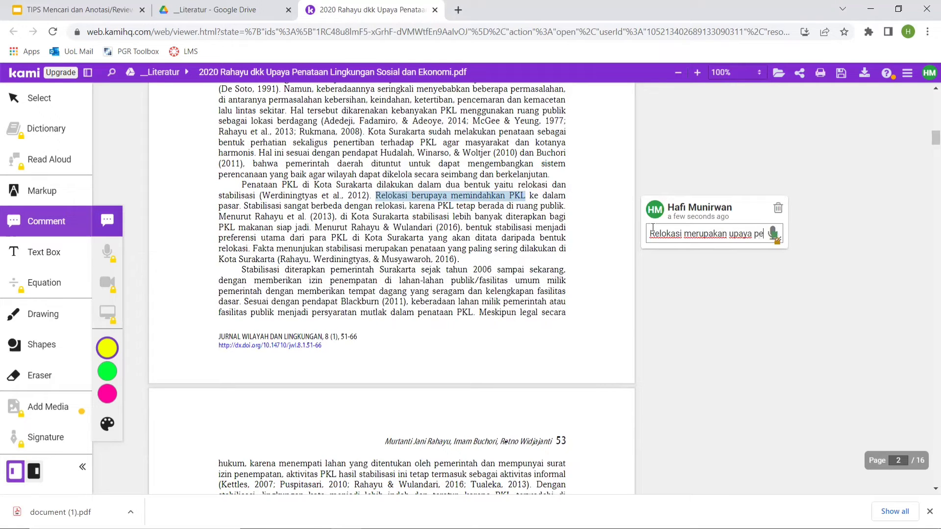
text(mindahan PKL)
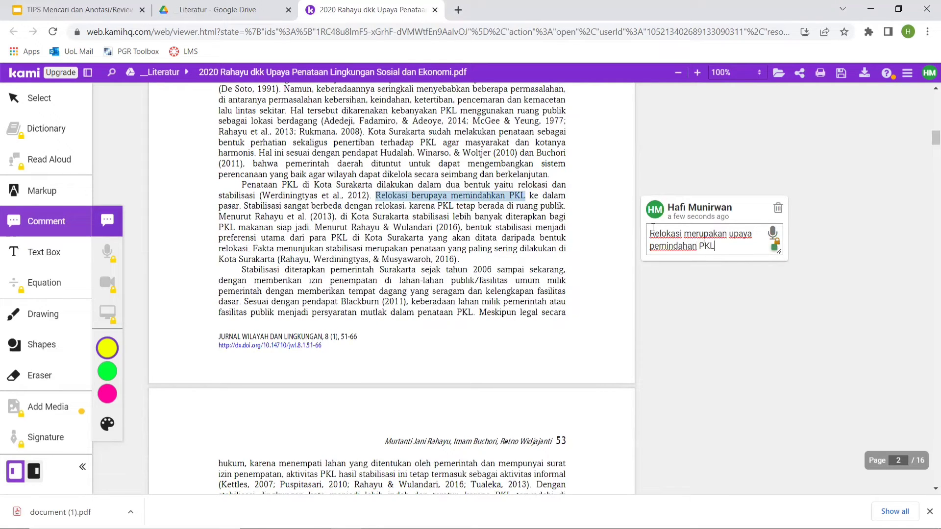
click(735, 330)
scroll(494, 284, up, 2)
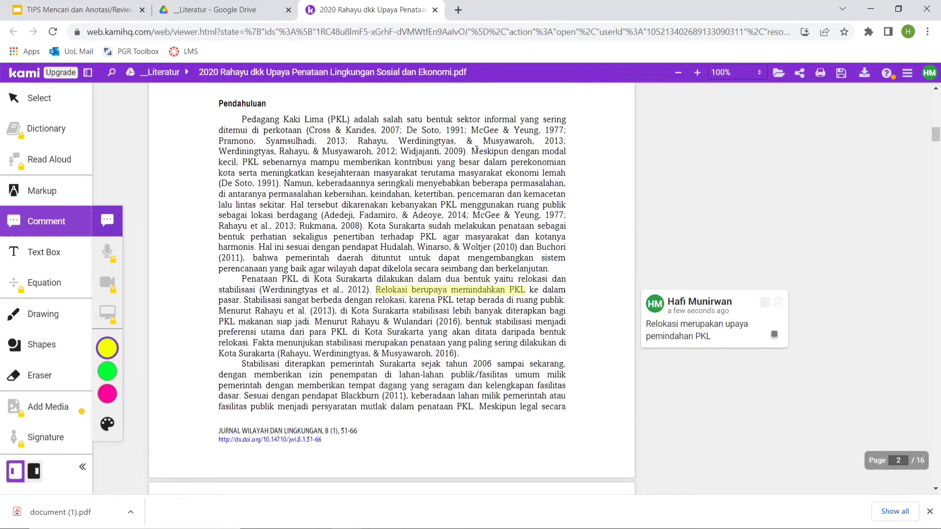
Add the comment "PKL umumnya menggunakan modal yang kecil" to the phrase "Meskipun dengan modal kecil, PKL" in the Pendahuluan section.
drag(474, 150, 260, 162)
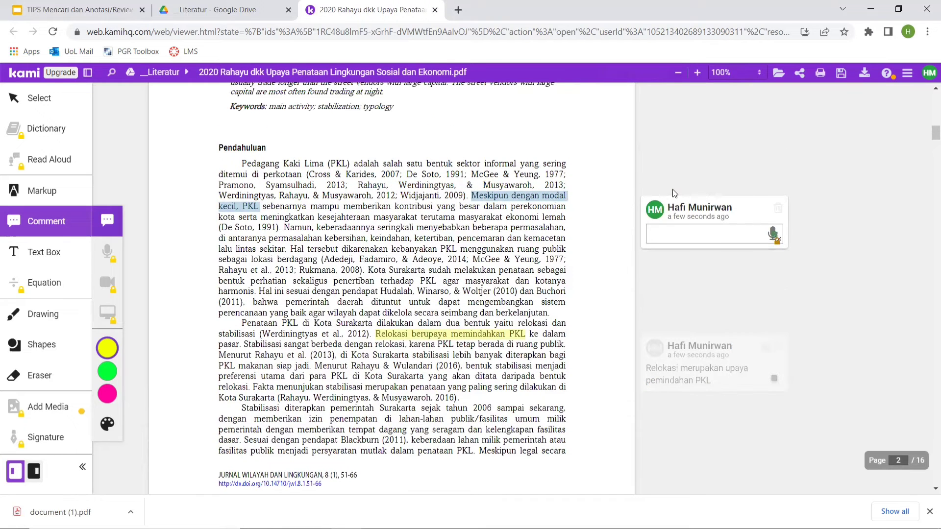
text(PKL)
text(umumnya menggunakan)
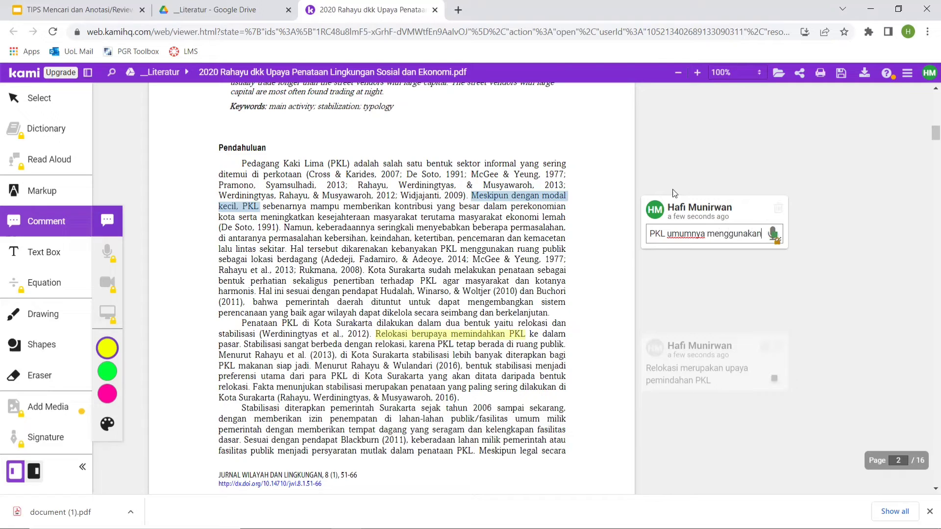
text( modal)
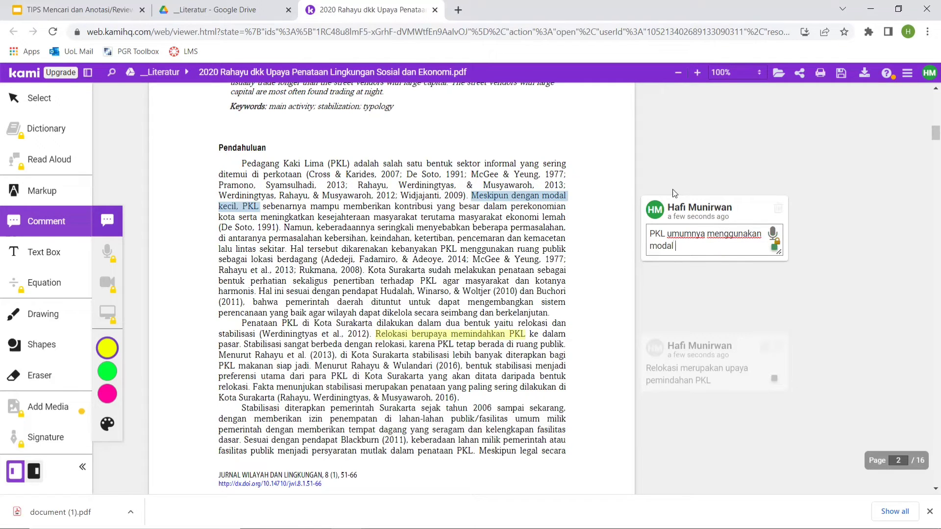
text( yang kecil)
click(765, 312)
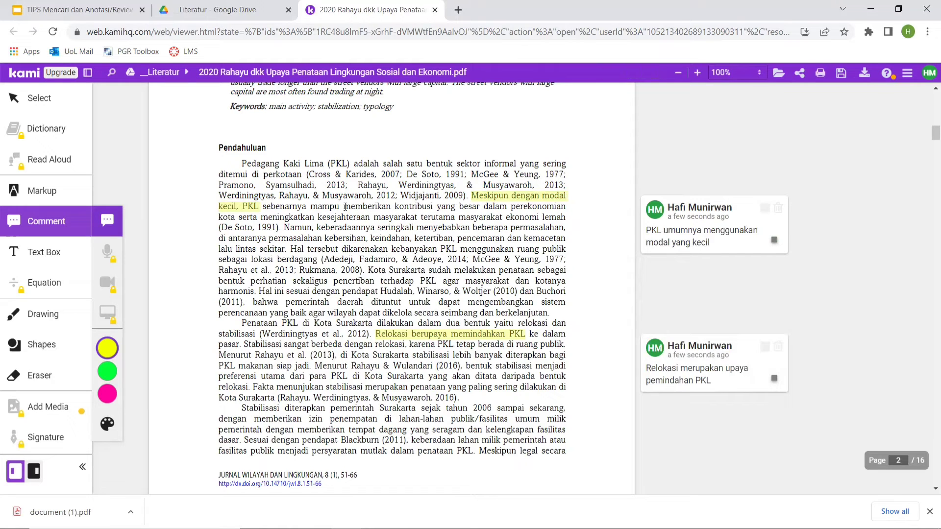
Add the comment "PKL memberikan kontribusi terhadap perekonomian kota" to the Pendahuluan passage "memberikan kontribusi yang besar dalam perekonomian kota".
drag(345, 207, 235, 217)
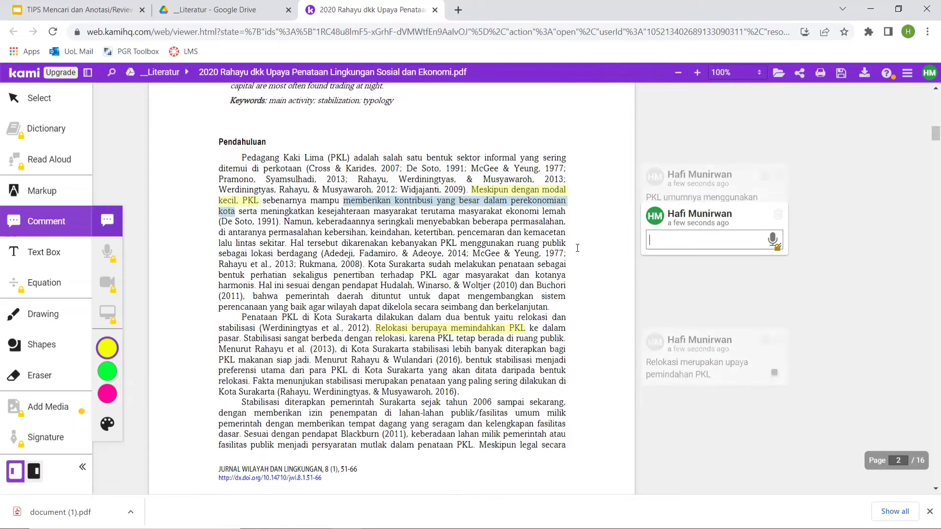
text(PKL )
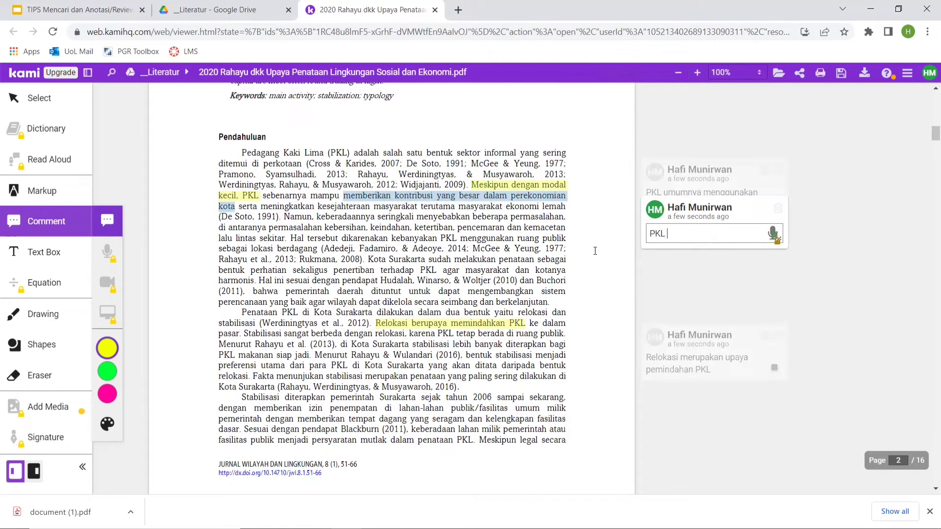
text(memberikan kontribu)
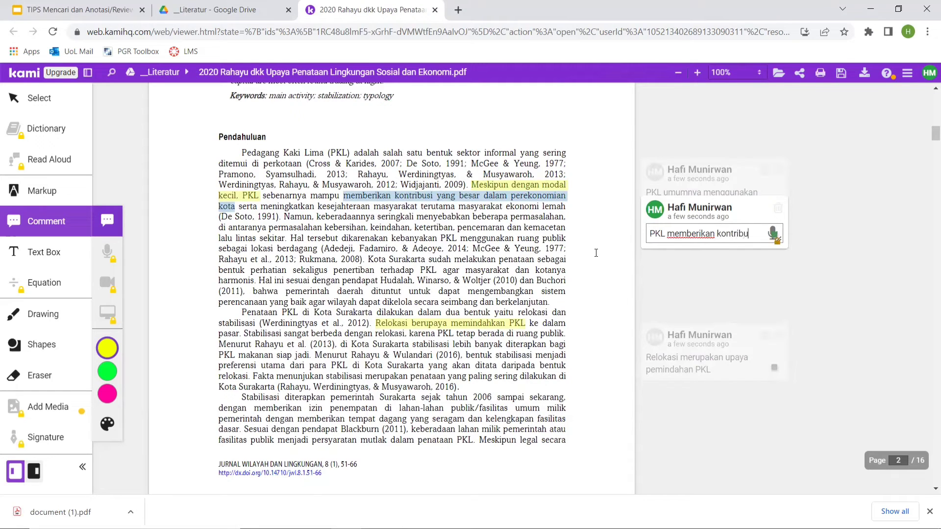
text(si terhaa)
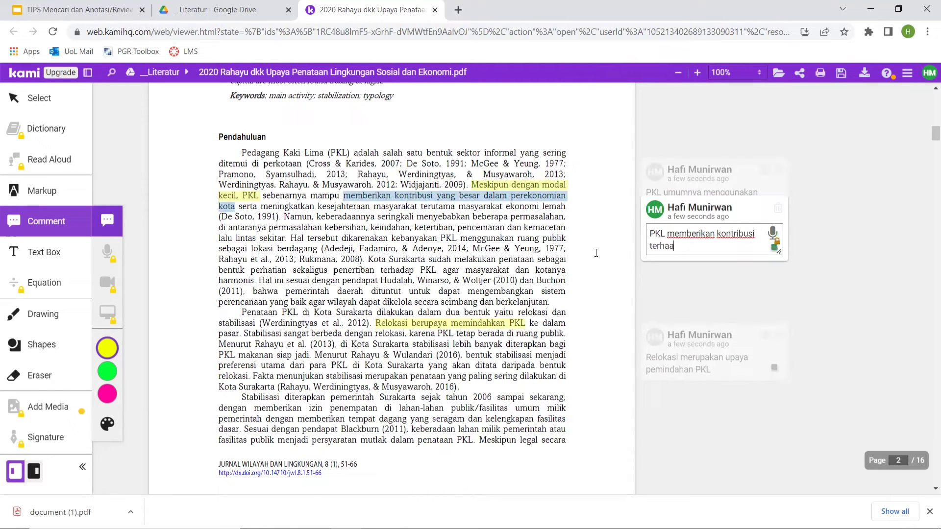
key(BackSpace)
text(dap perekonomian)
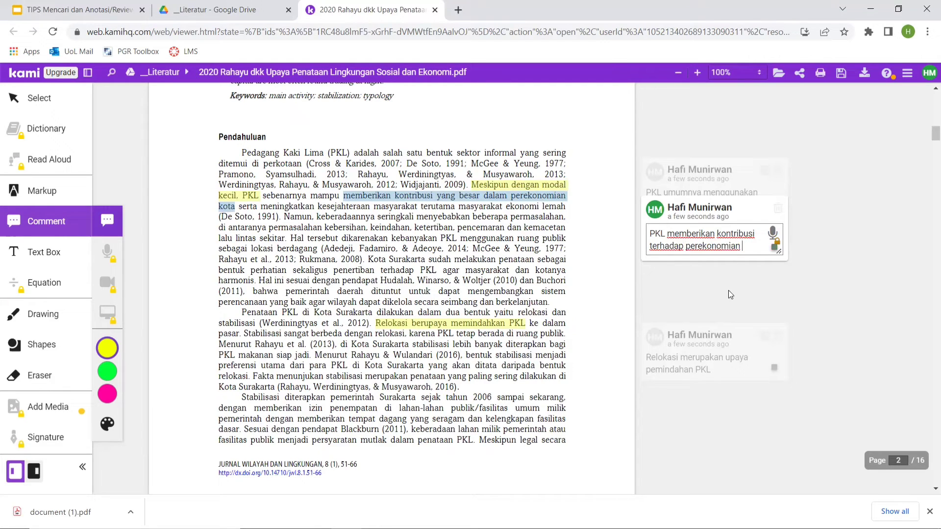
text( kota)
click(794, 319)
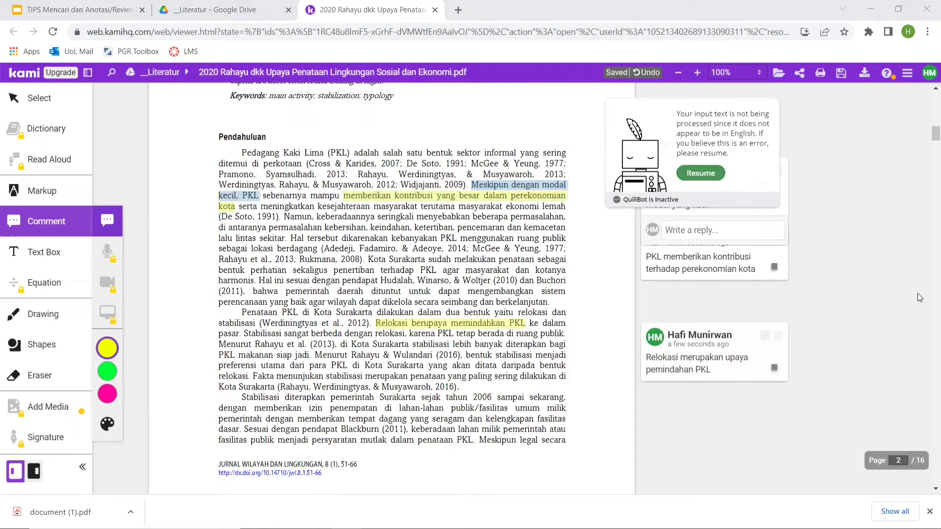
click(820, 203)
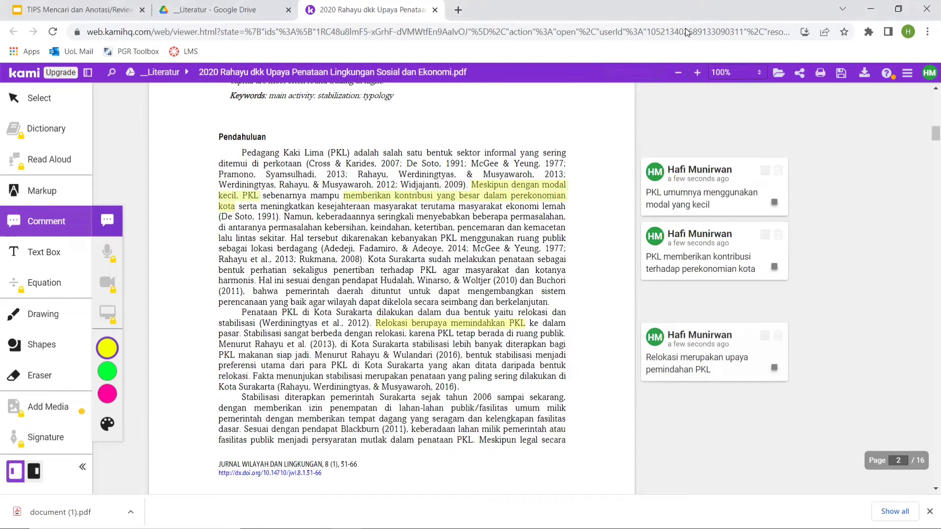
click(765, 208)
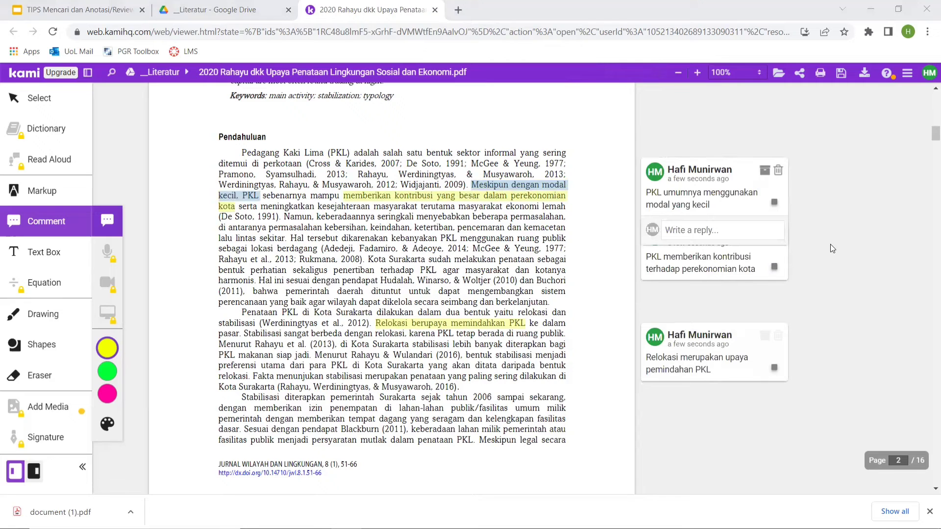
Return to the start of the article and save the annotation changes to Google Drive immediately.
scroll(830, 244, up, 10)
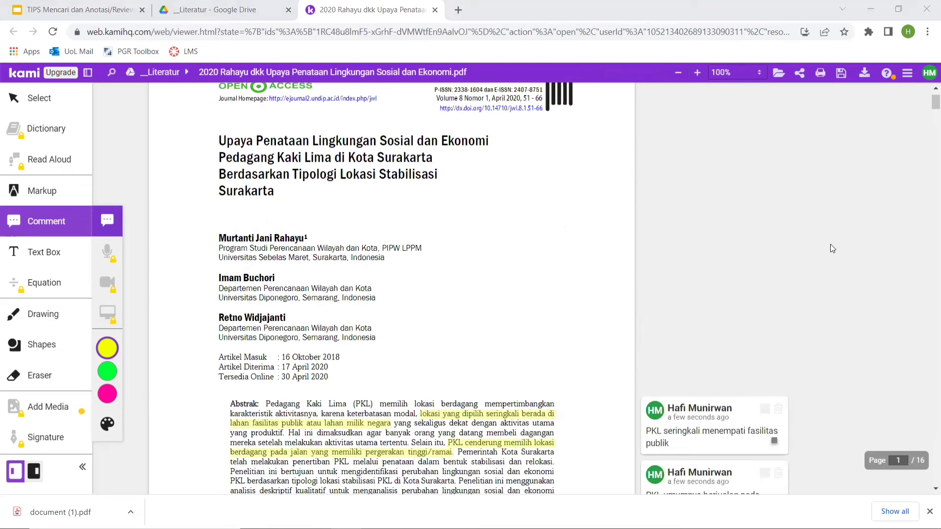
scroll(830, 245, up, 1)
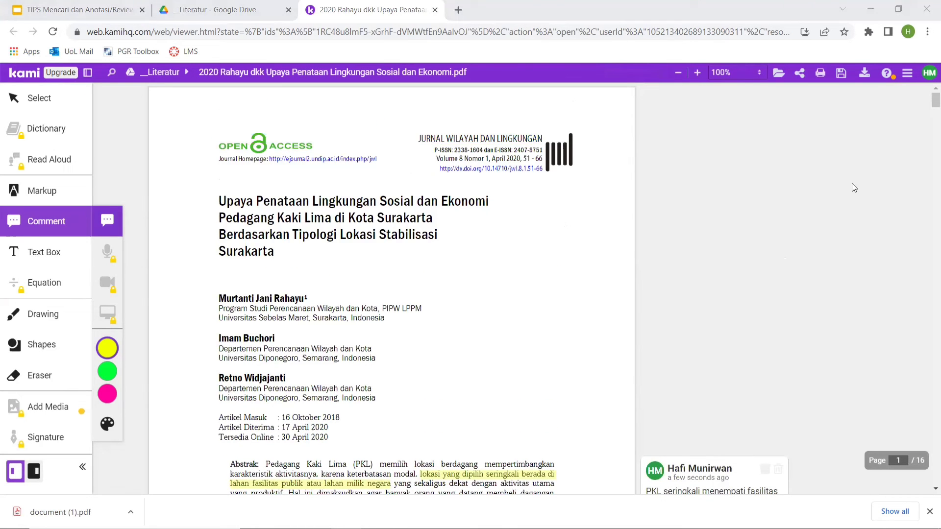
click(838, 77)
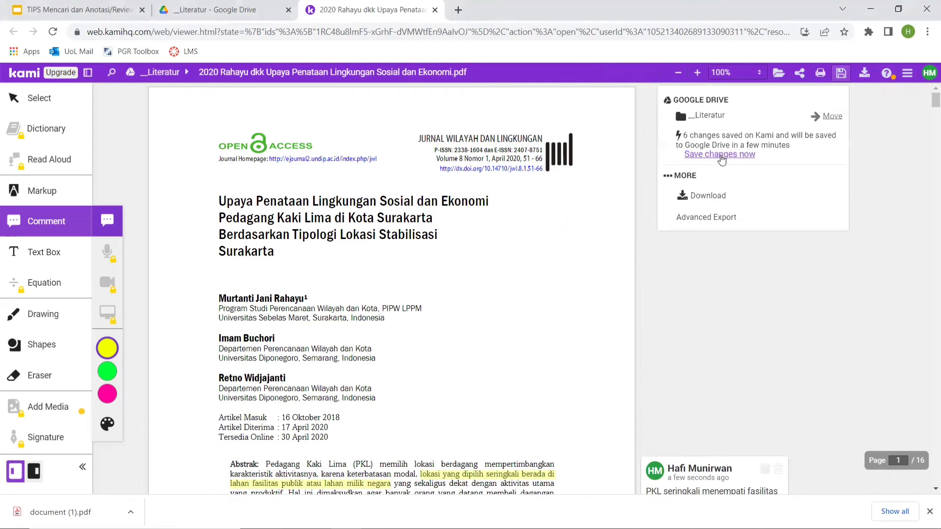
click(721, 157)
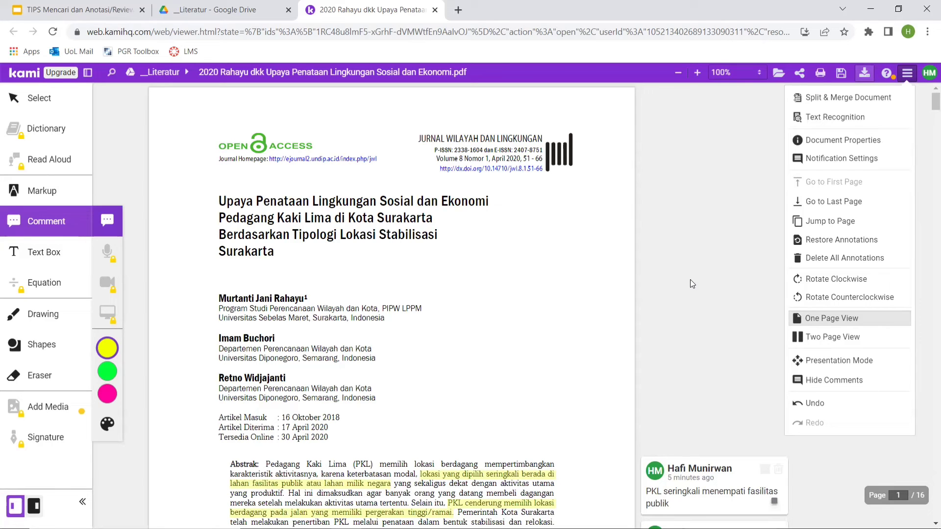
Switch to the Google Slides presentation, go to the "4. Mind-mapping" slide and start the slideshow from it.
click(122, 10)
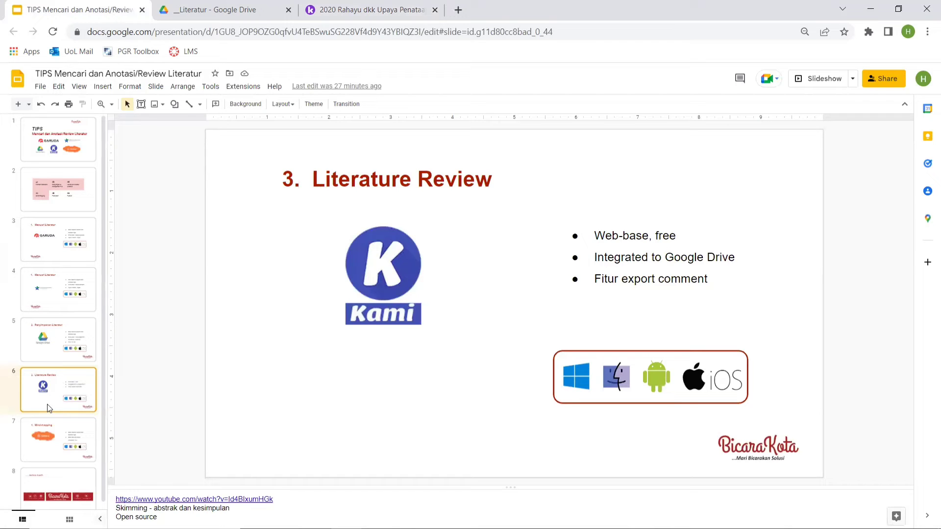
click(51, 436)
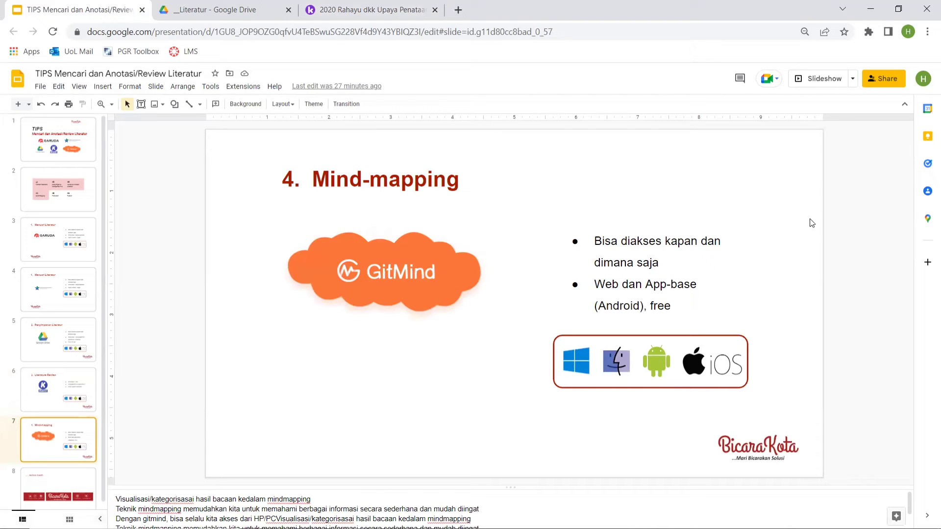
click(825, 79)
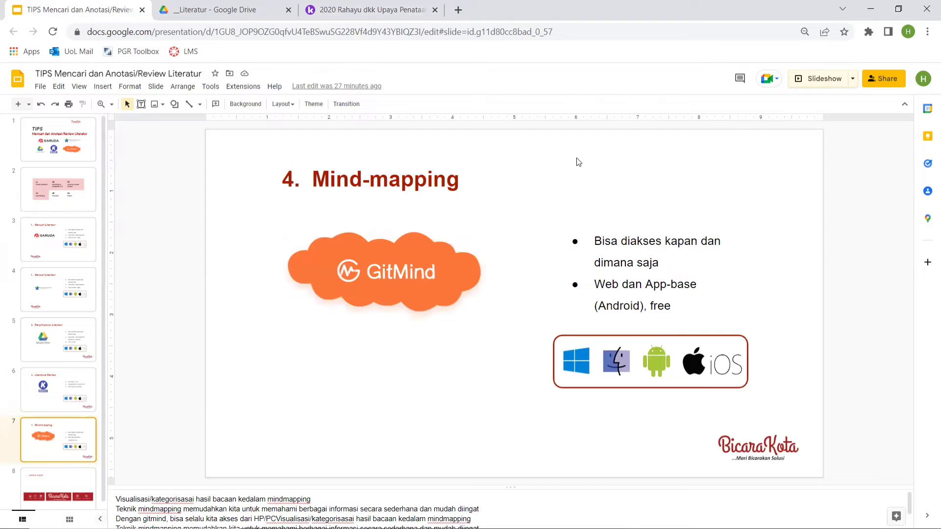
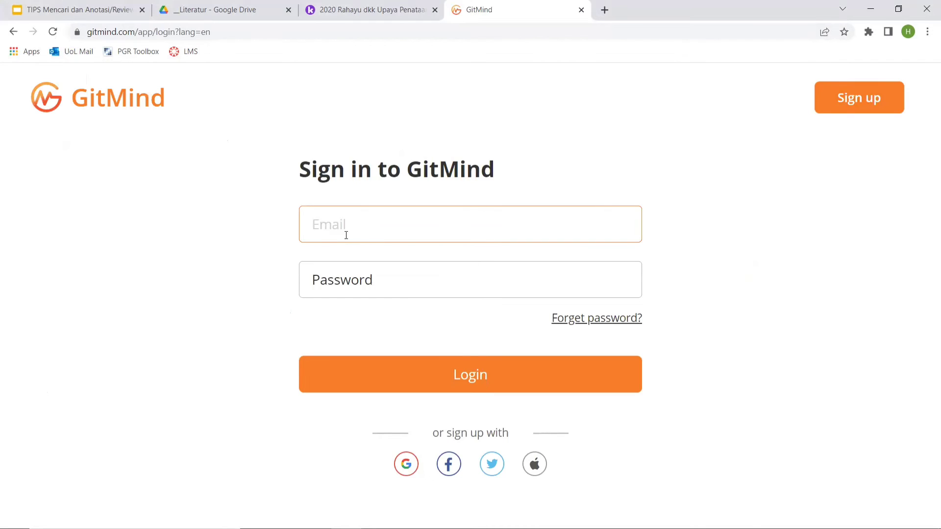
Sign in to GitMind with the Google account and open the Penataan PKL mind map.
click(406, 465)
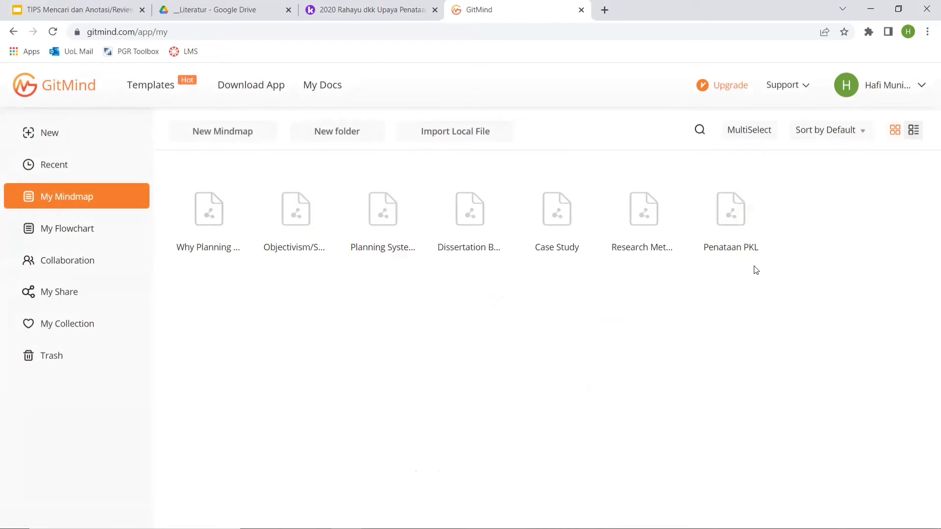
click(739, 215)
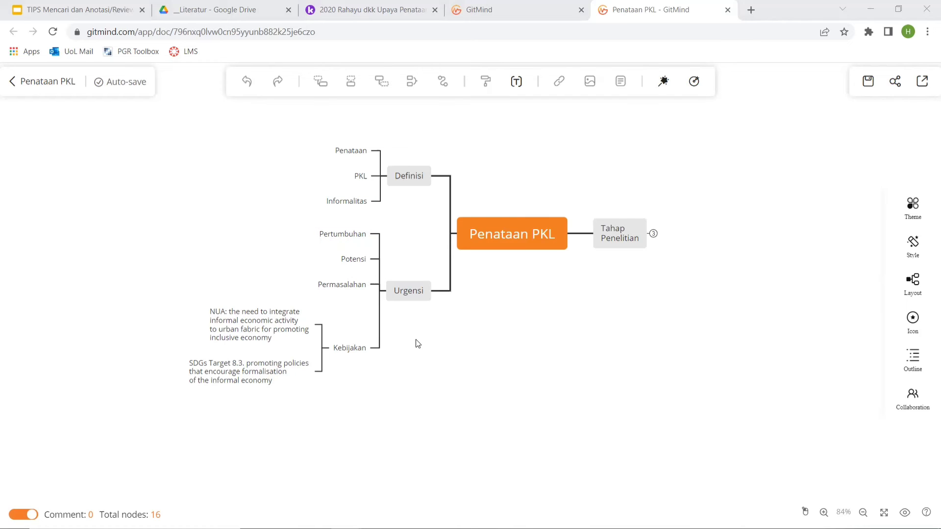
drag(417, 343, 417, 364)
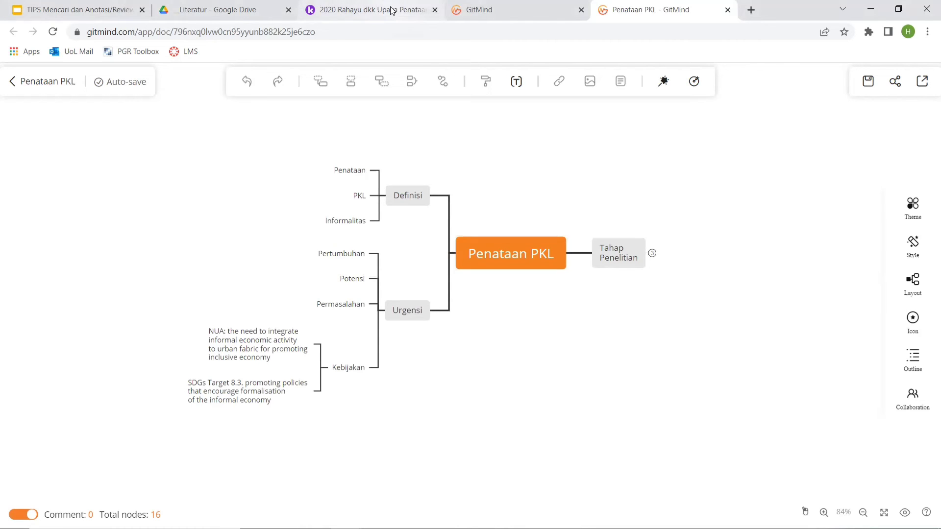
Copy the comment "PKL seringkali menempati fasilitas publik" from the Kami article, then close the GitMind file list and return to the mind map.
mouse_move(392, 9)
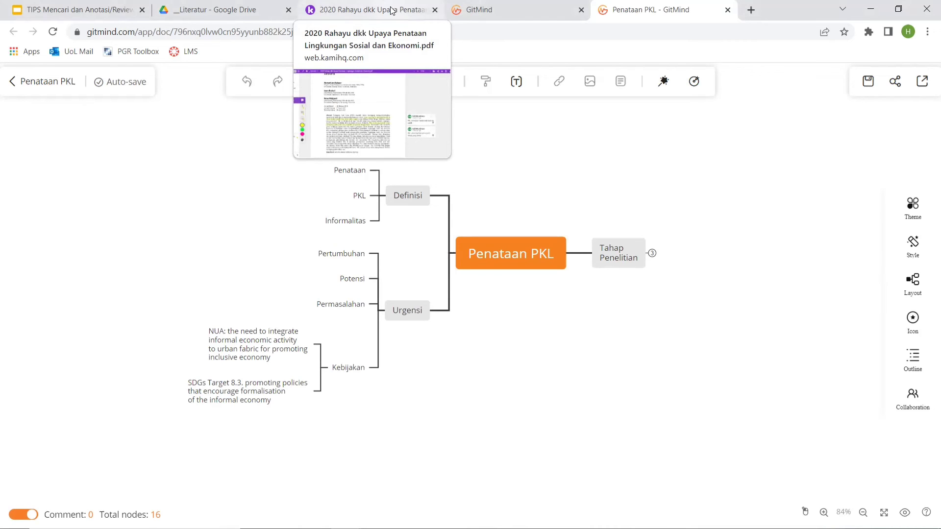
click(392, 9)
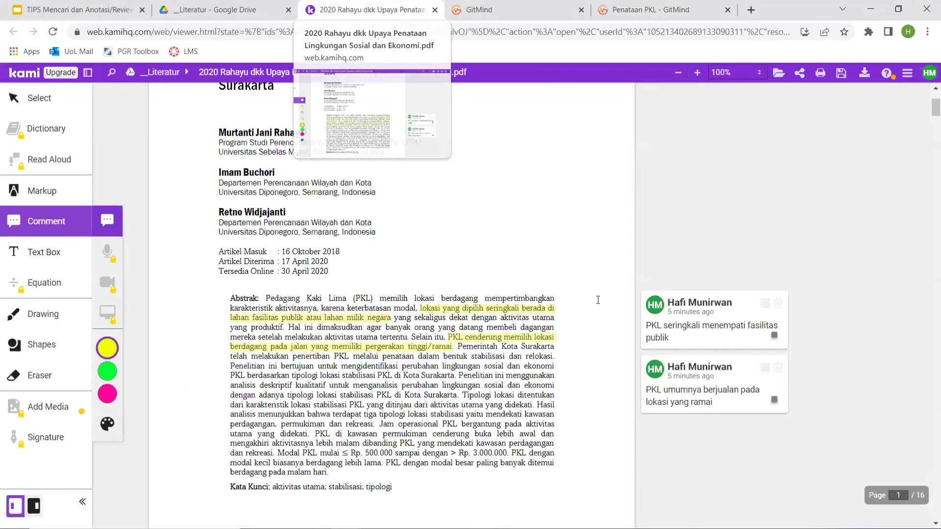
click(688, 342)
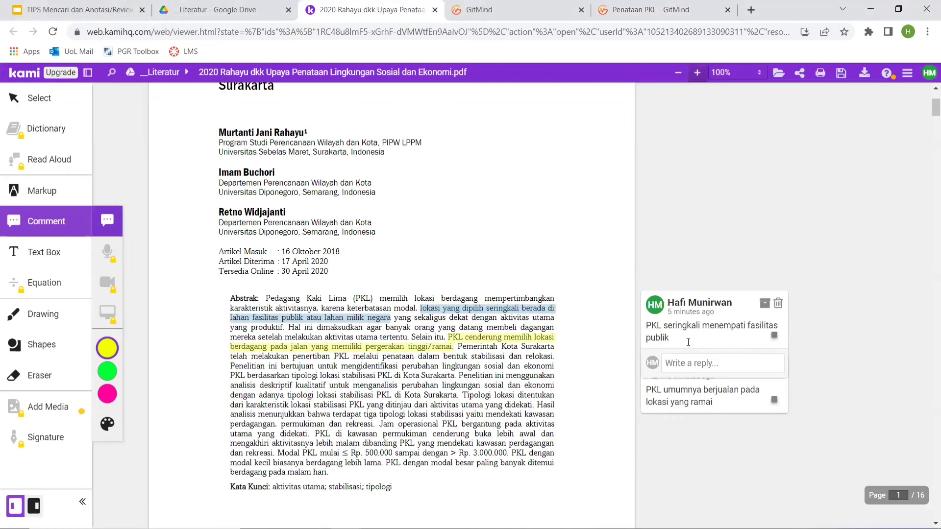
drag(688, 342, 647, 329)
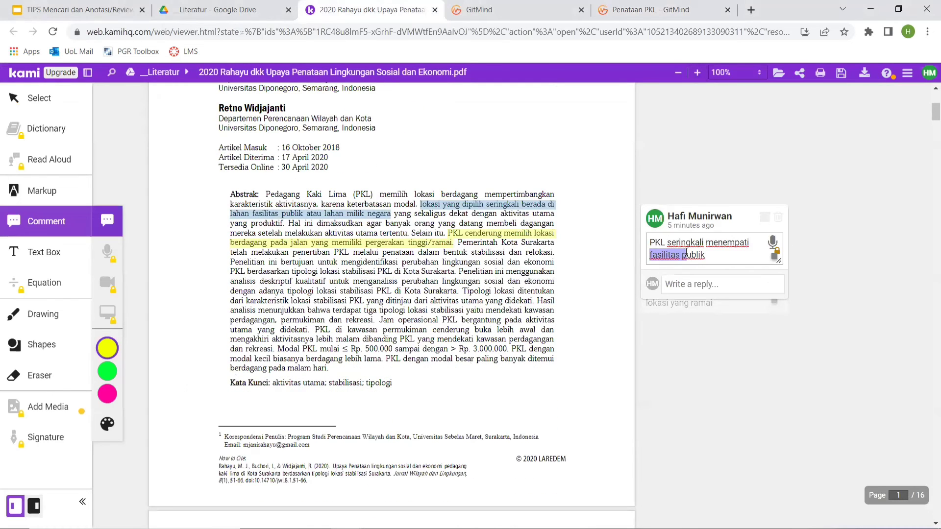
key(ctrl+a)
key(ctrl+c)
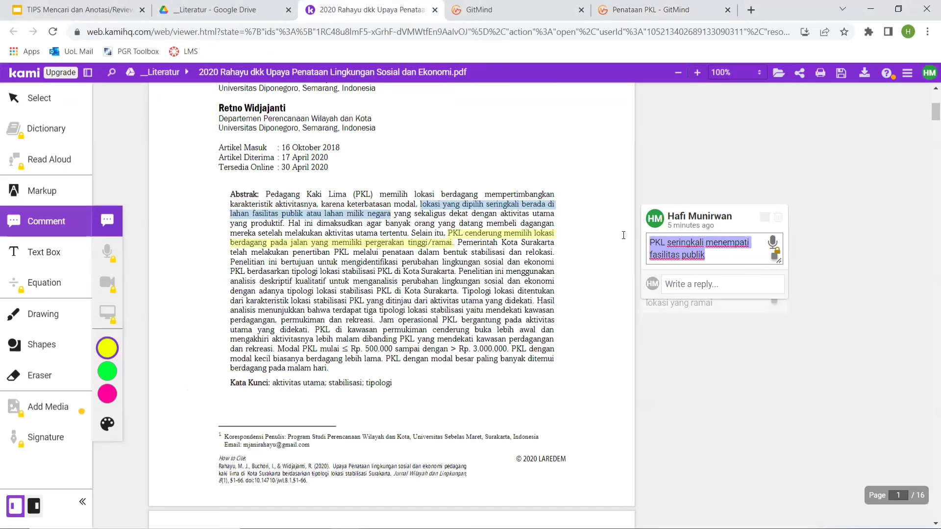
click(527, 18)
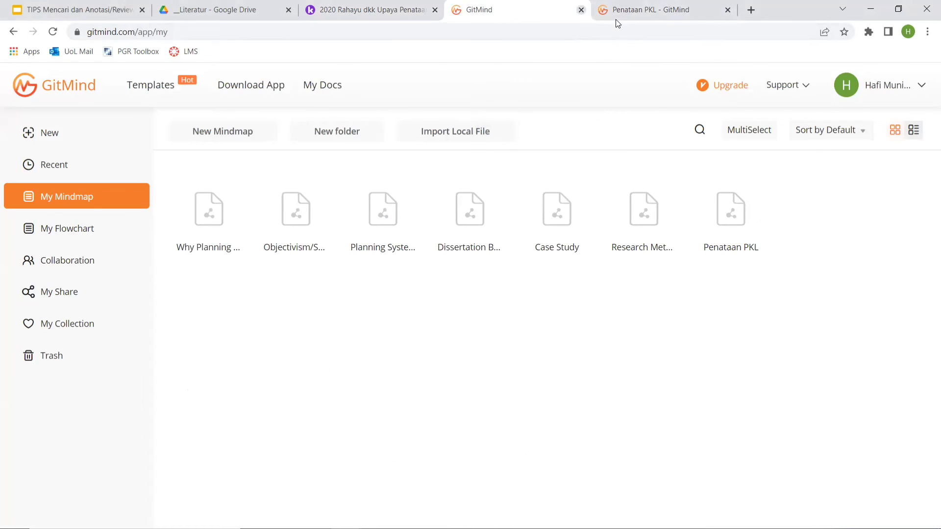
key(ctrl+w)
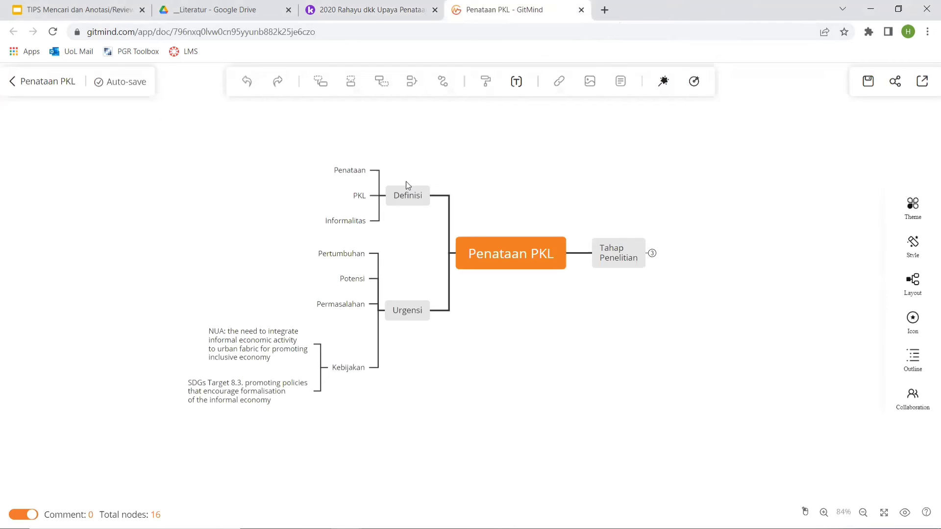
Try adding a new topic branch to the central Penataan PKL topic and delete it again.
click(358, 195)
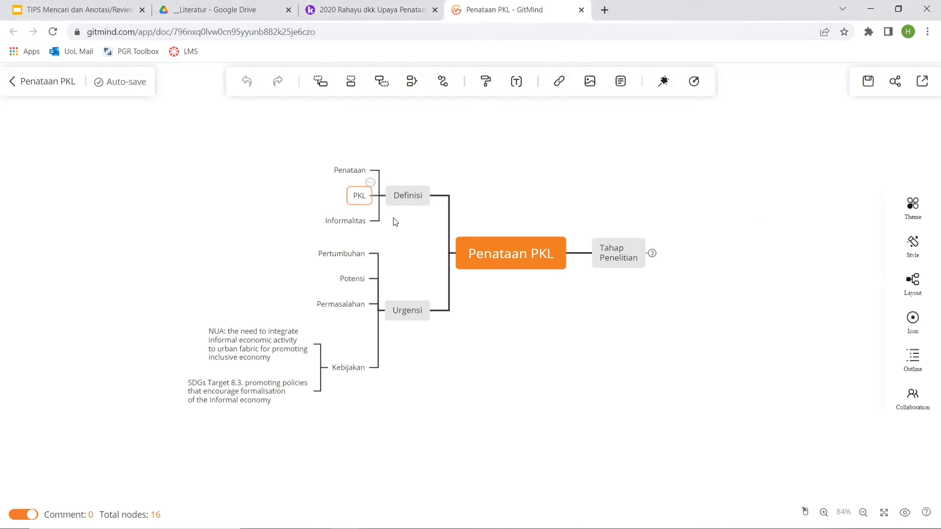
click(394, 218)
click(362, 197)
click(534, 264)
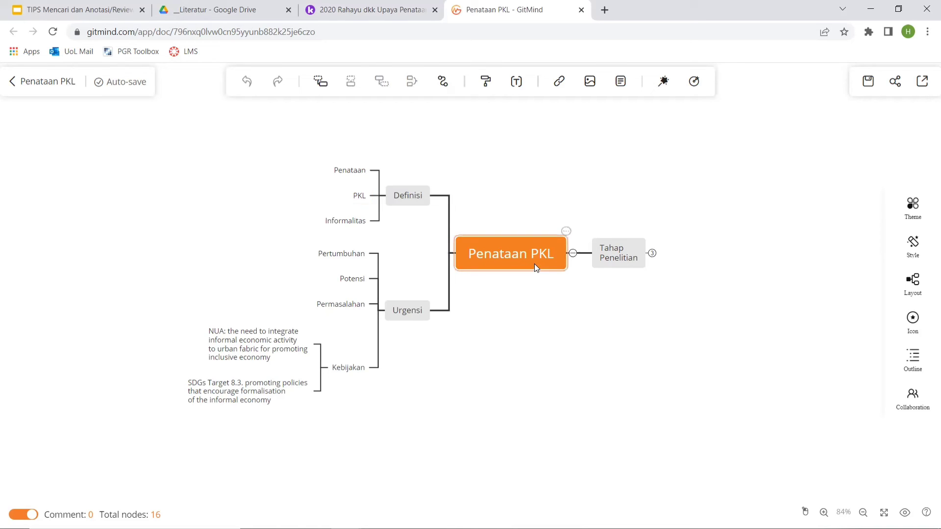
click(316, 82)
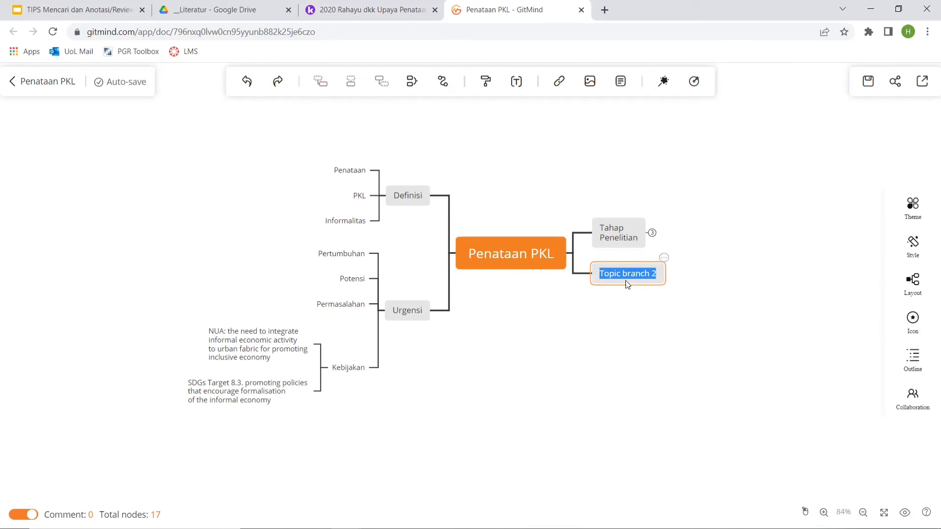
click(627, 300)
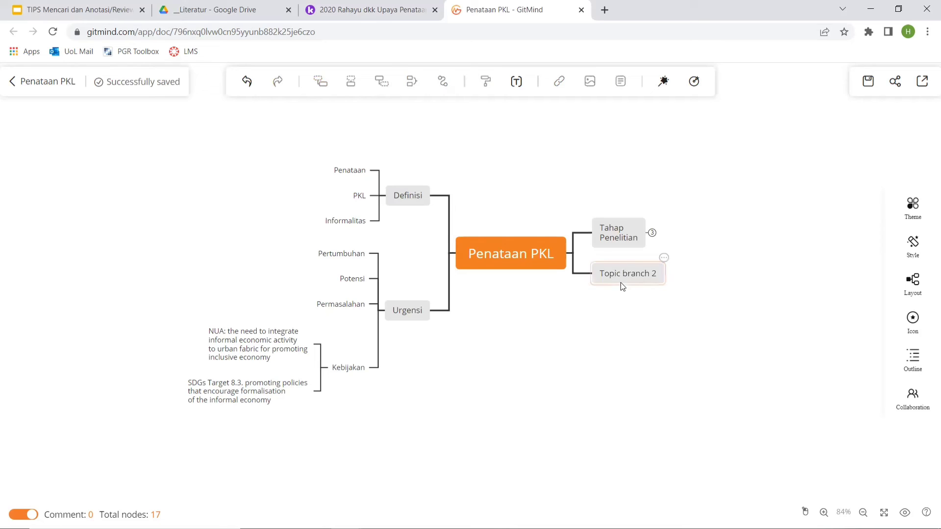
click(620, 281)
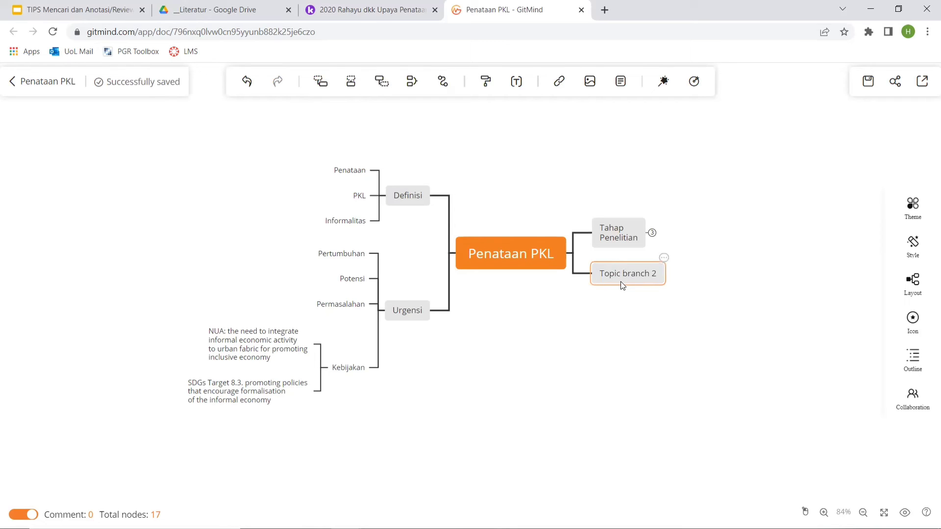
key(Delete)
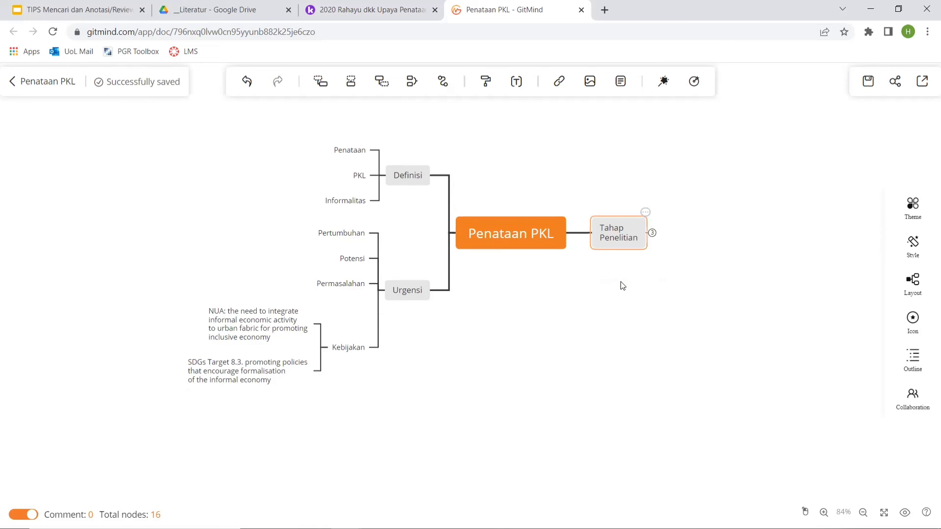
Add a sub-branch under PKL with the copied text "PKL seringkali menempati fasilitas publik", followed by the article's author citation in parentheses with "dkk 2020".
click(361, 180)
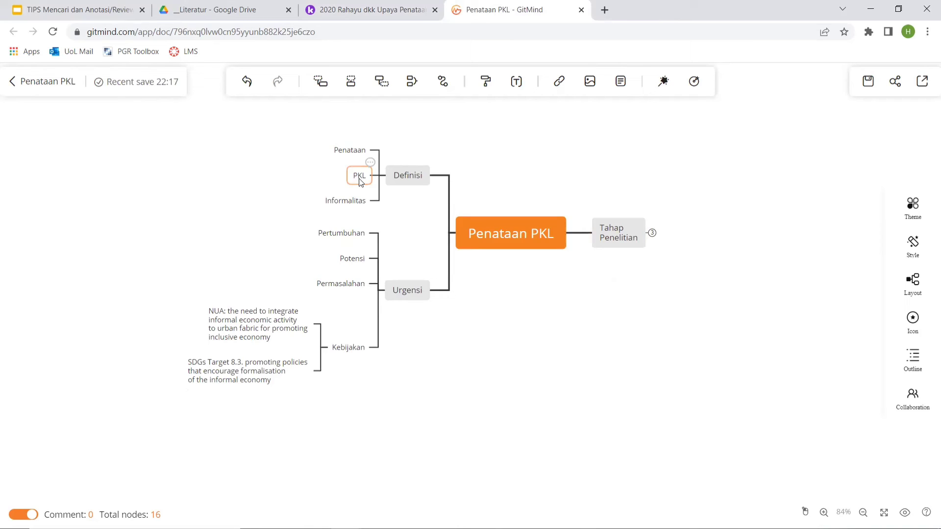
key(Tab)
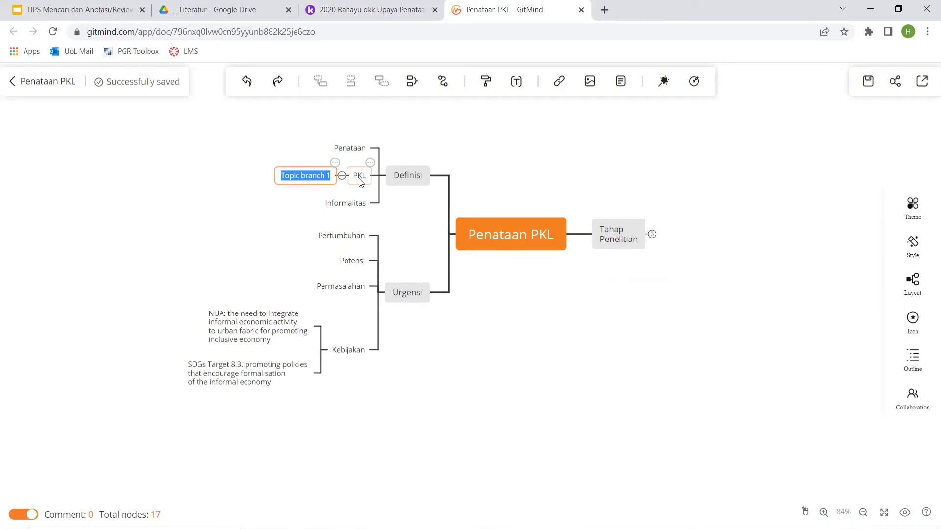
key(ctrl+v)
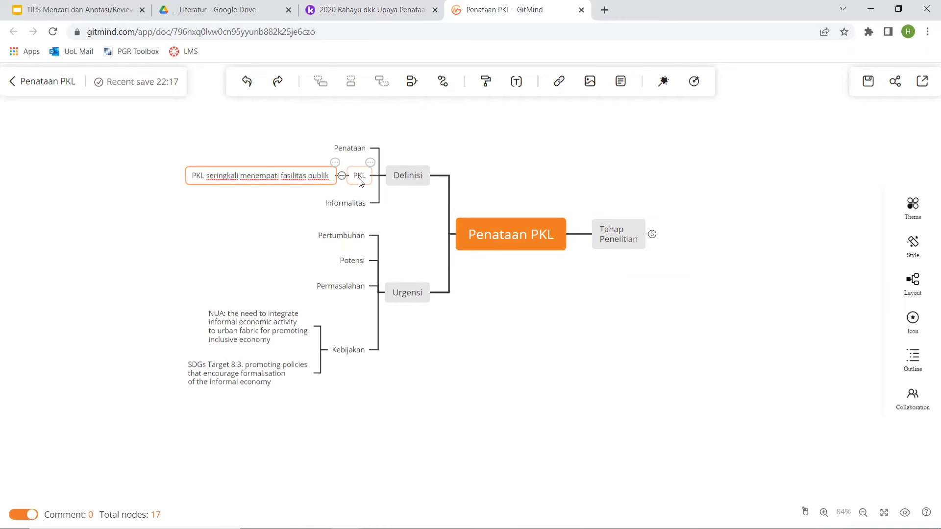
text(()
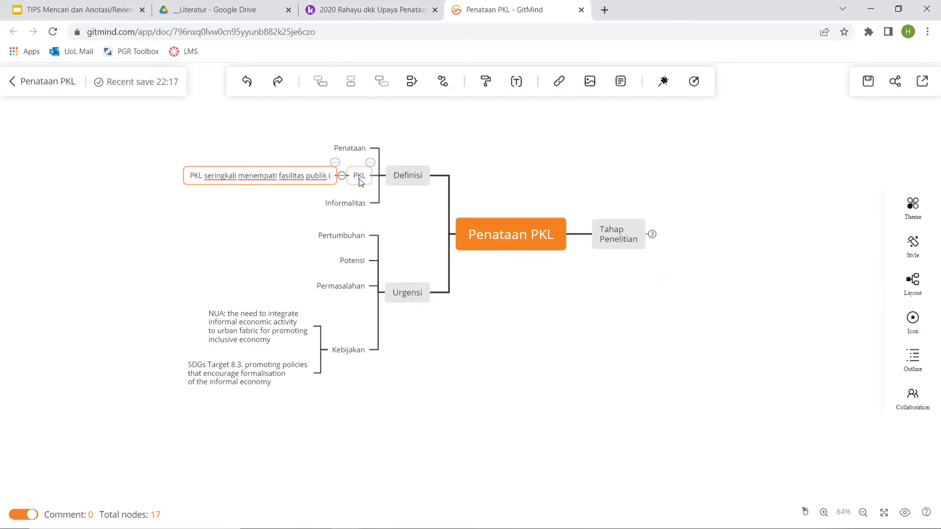
text(Rahayu)
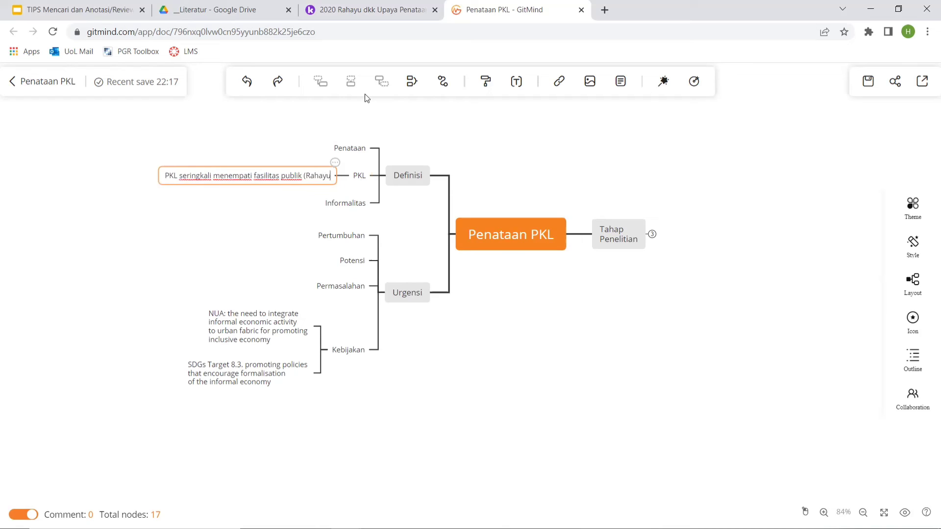
text( dkk)
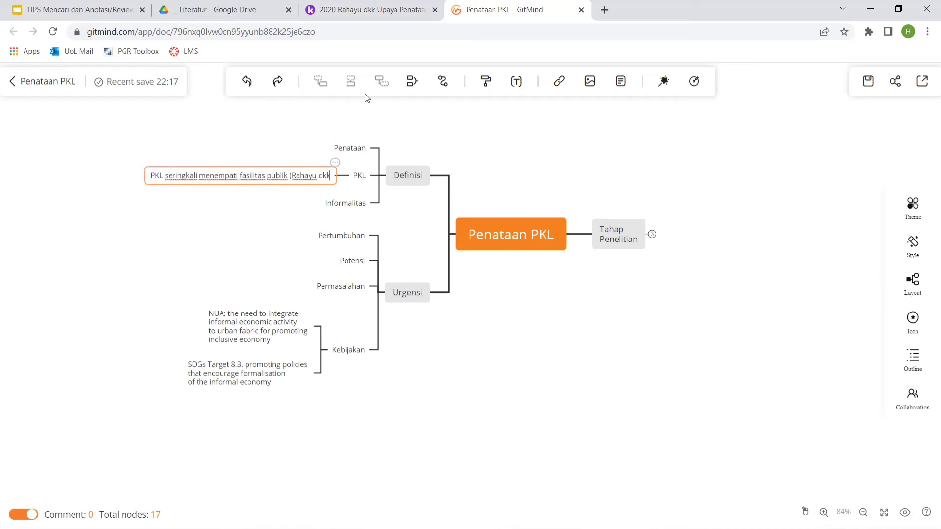
text( 2020)
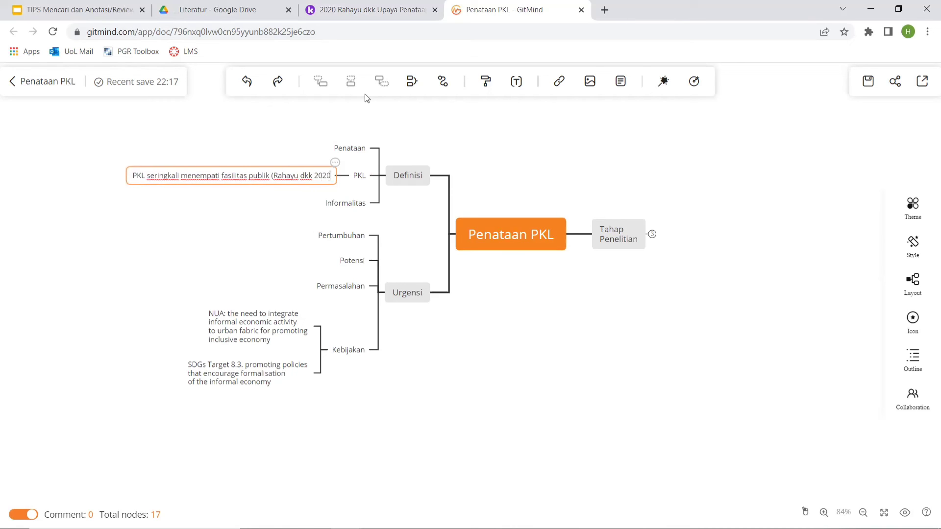
text())
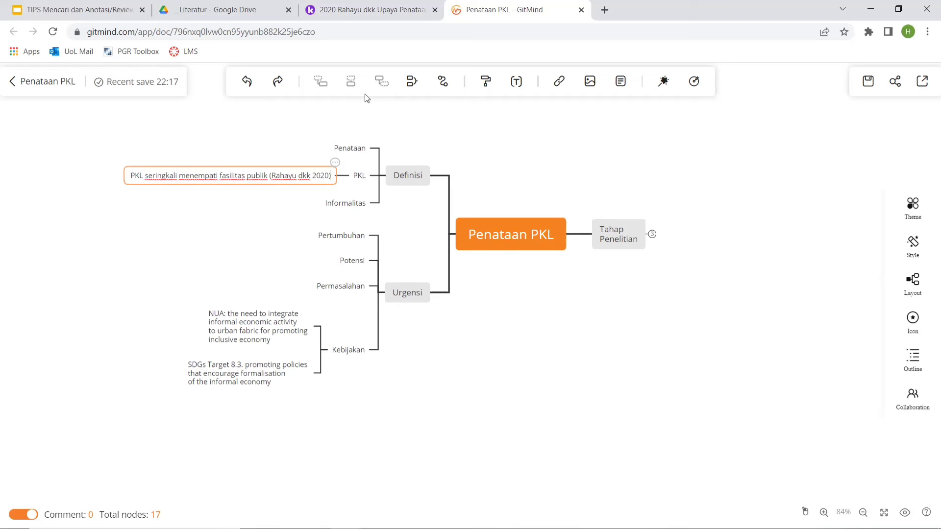
click(526, 144)
Switch to the Kami article and copy the Abstrak comment "PKL umumnya berjualan pada lokasi yang ramai".
click(354, 10)
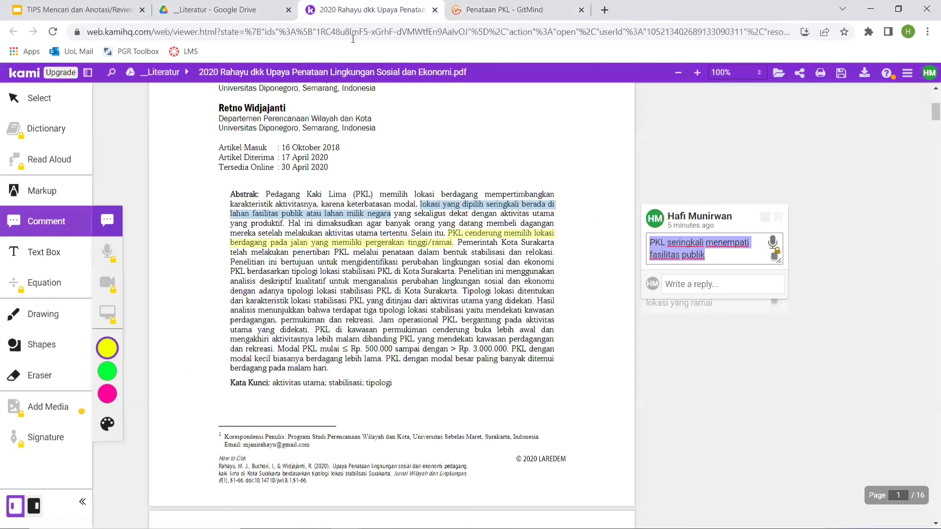
click(704, 380)
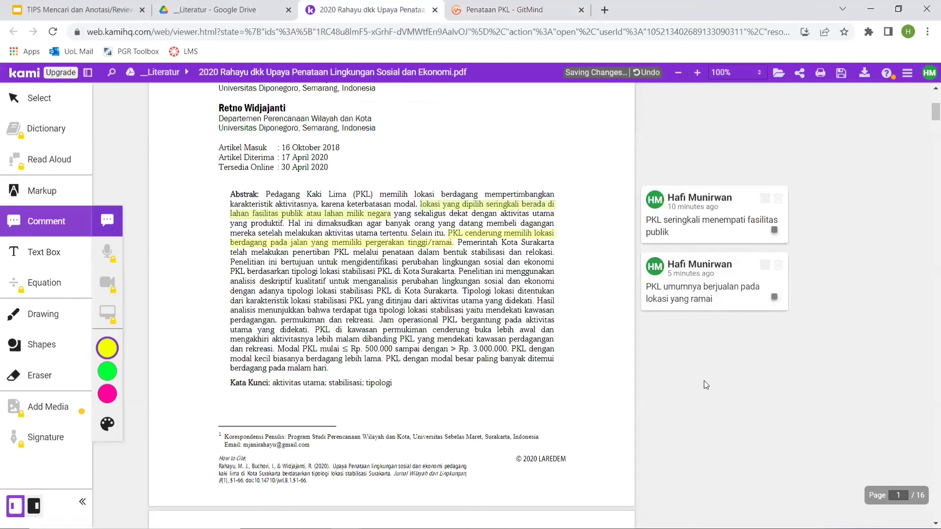
click(693, 297)
click(693, 296)
key(ctrl+a)
key(ctrl+c)
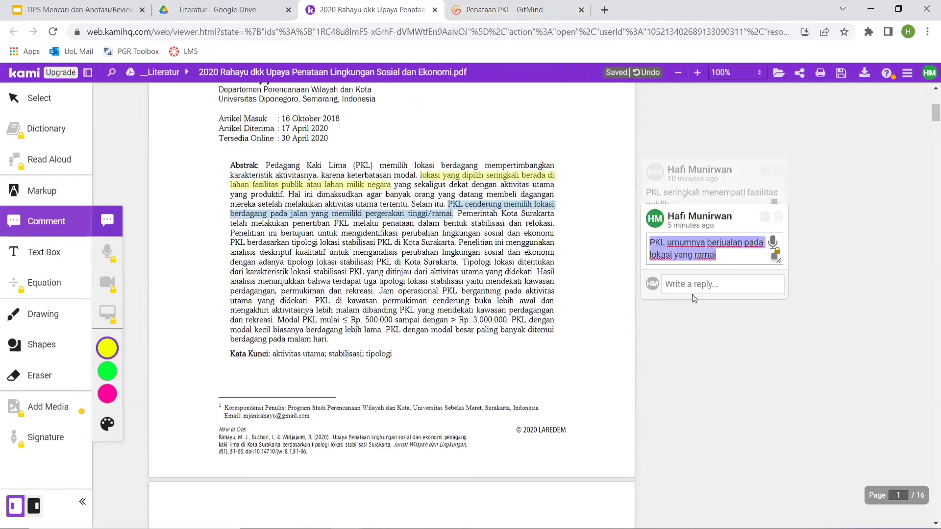
In GitMind, add a second branch under PKL reading "PKL umumnya berjualan pada lokasi yang ramai", ending with the same author citation, "dkk 2020".
click(502, 18)
click(291, 175)
key(Return)
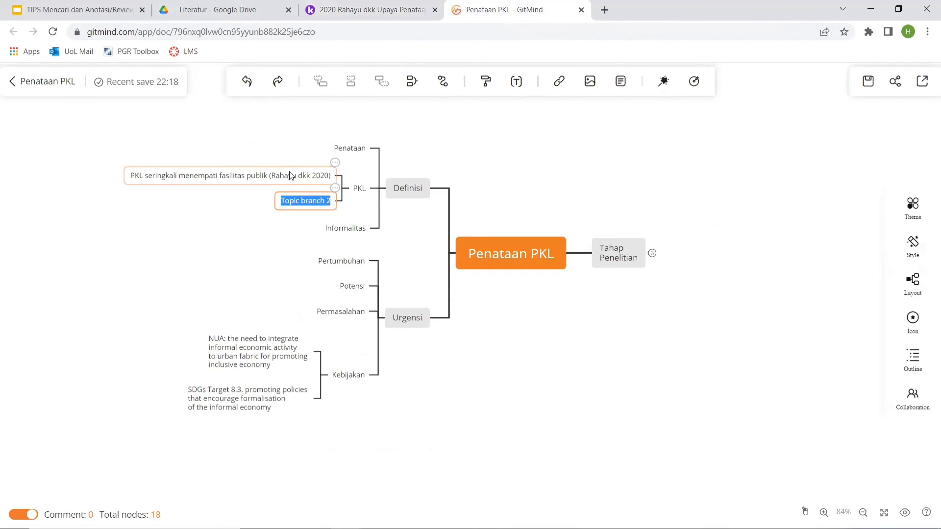
key(ctrl+v)
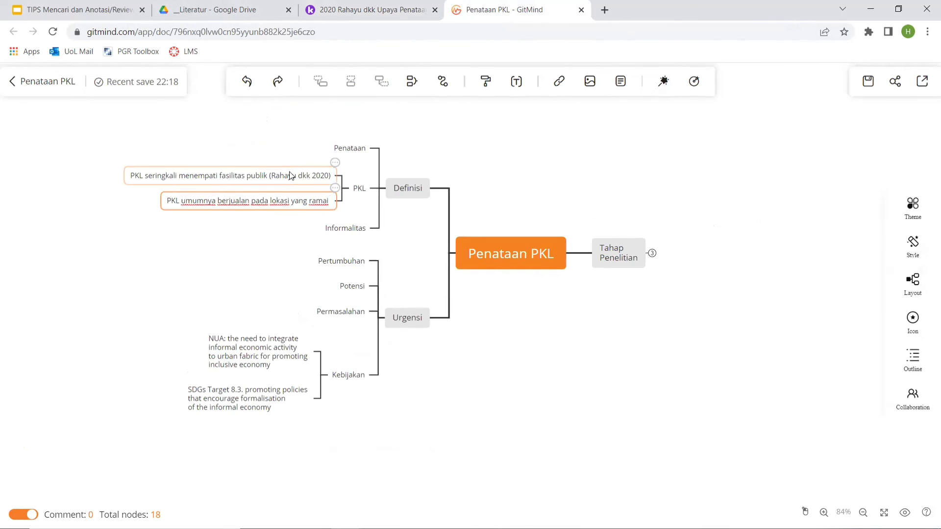
text((Rahayu d)
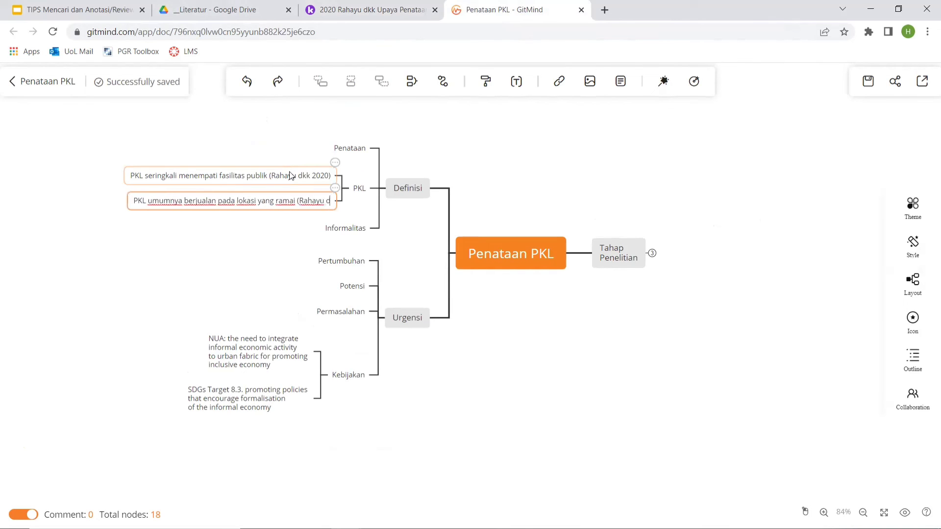
text(kk 2020))
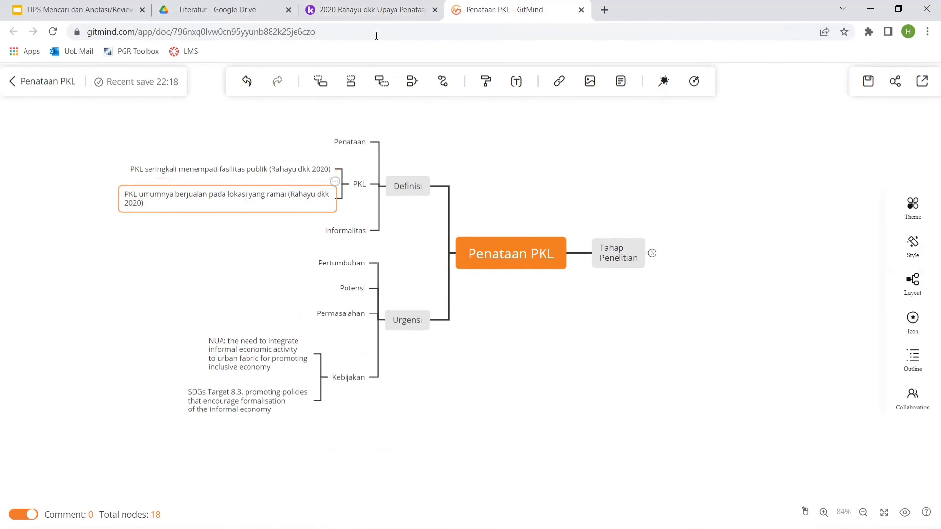
Switch to the Kami article and copy the Pendahuluan comment "PKL umumnya menggunakan modal yang kecil".
click(426, 5)
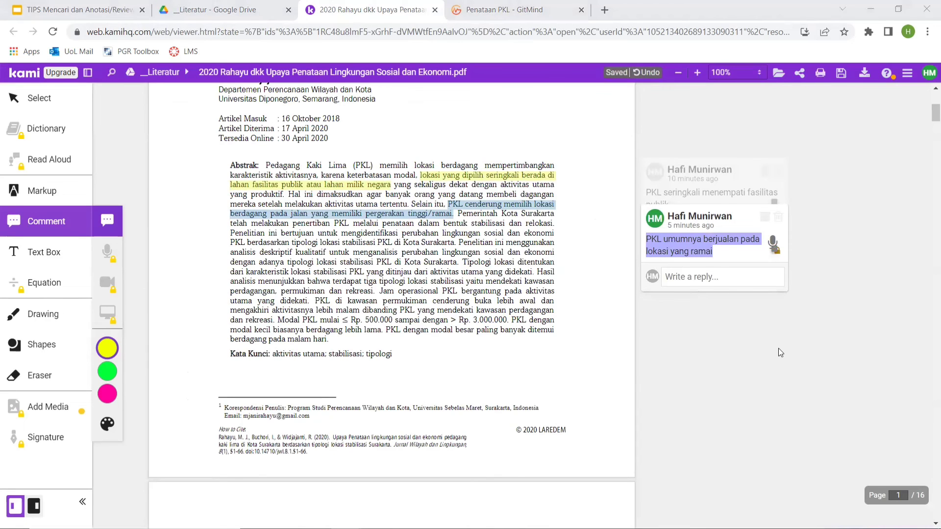
scroll(778, 348, down, 10)
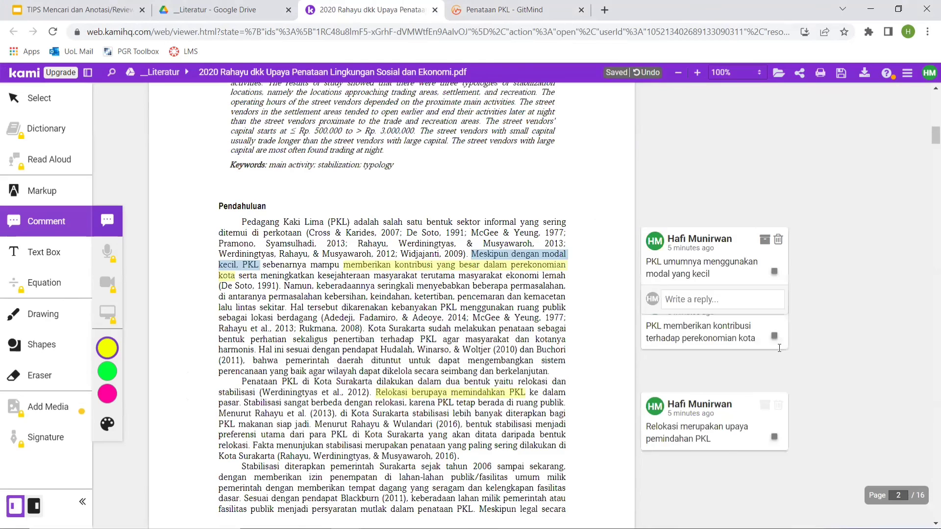
scroll(779, 348, down, 2)
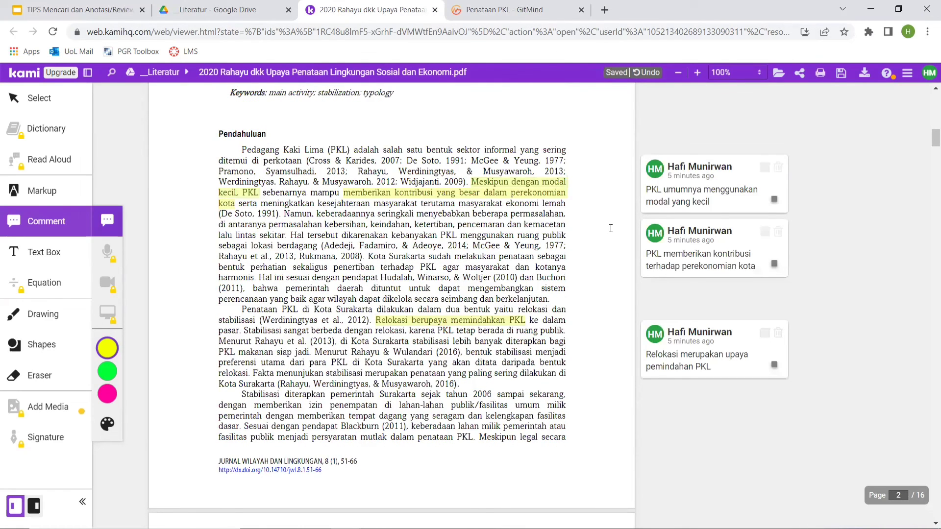
click(691, 187)
key(ctrl+c)
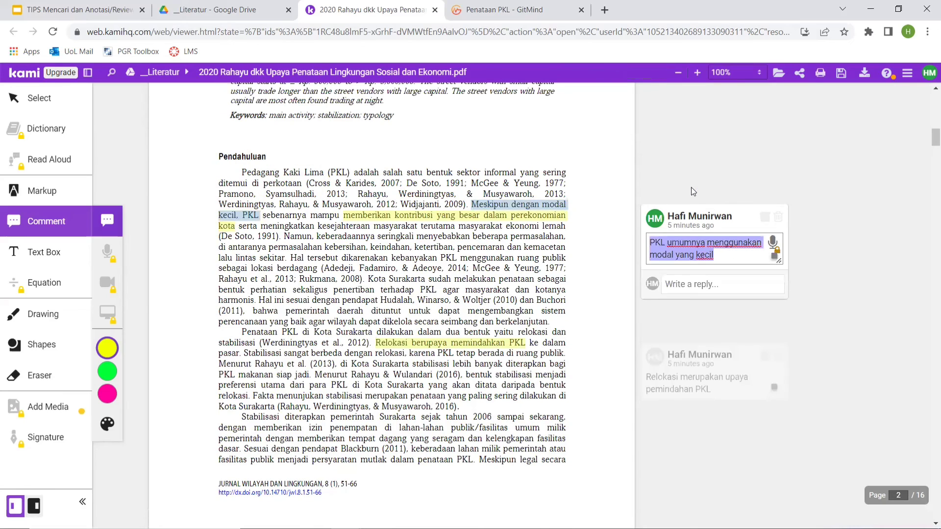
In GitMind, add a third branch under PKL reading "PKL umumnya menggunakan modal yang kecil", ending with the author citation in parentheses with "dkk 2020".
click(528, 21)
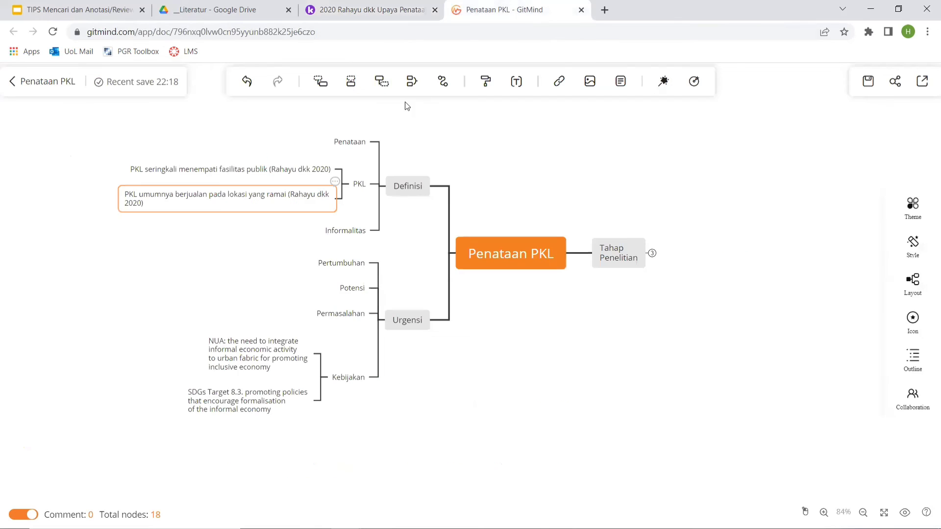
click(248, 234)
click(249, 202)
key(Return)
key(ctrl+v)
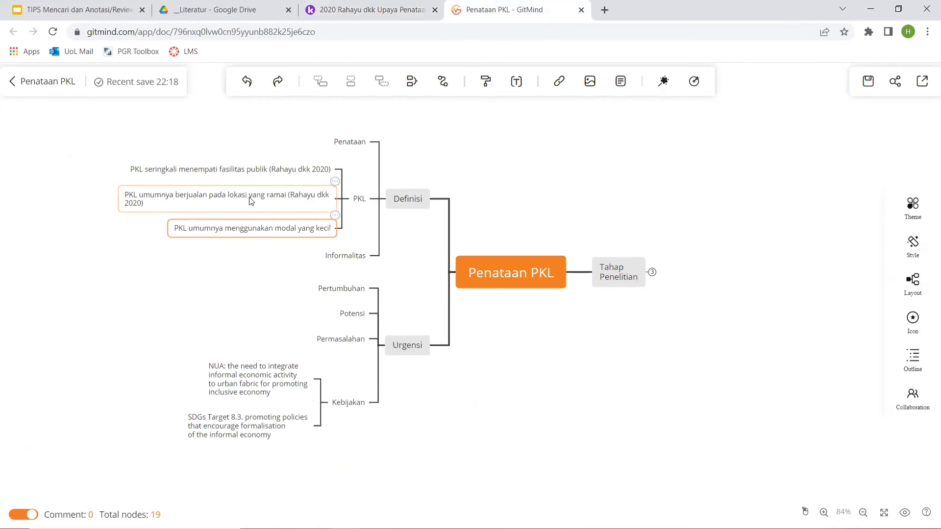
text(()
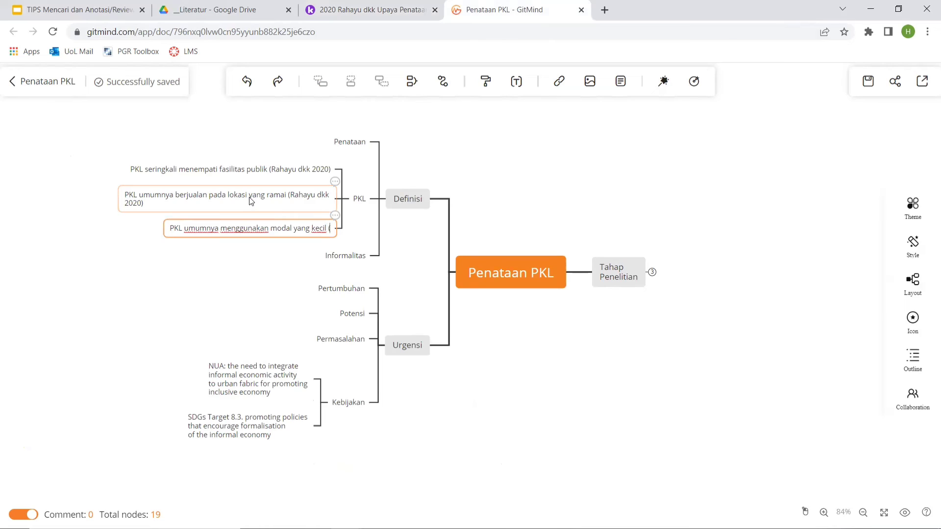
text(Rahay)
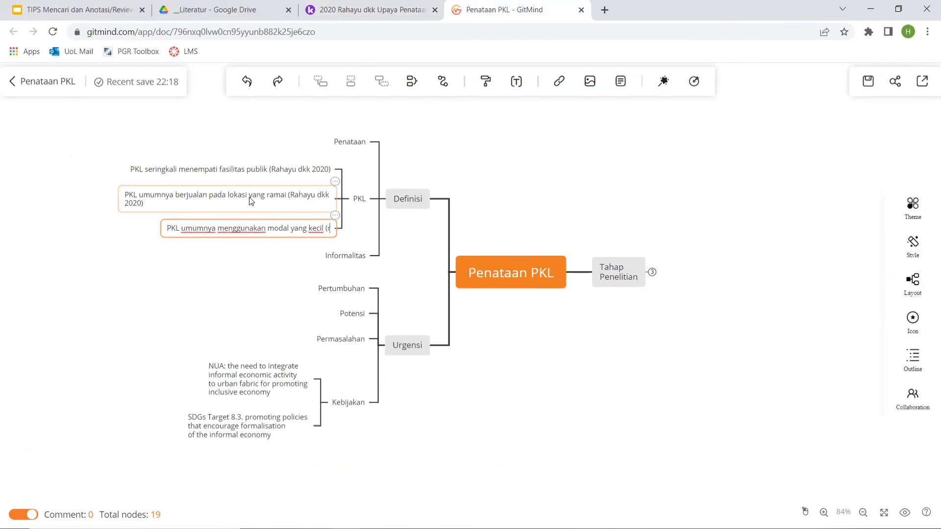
text(u dkk 2020)
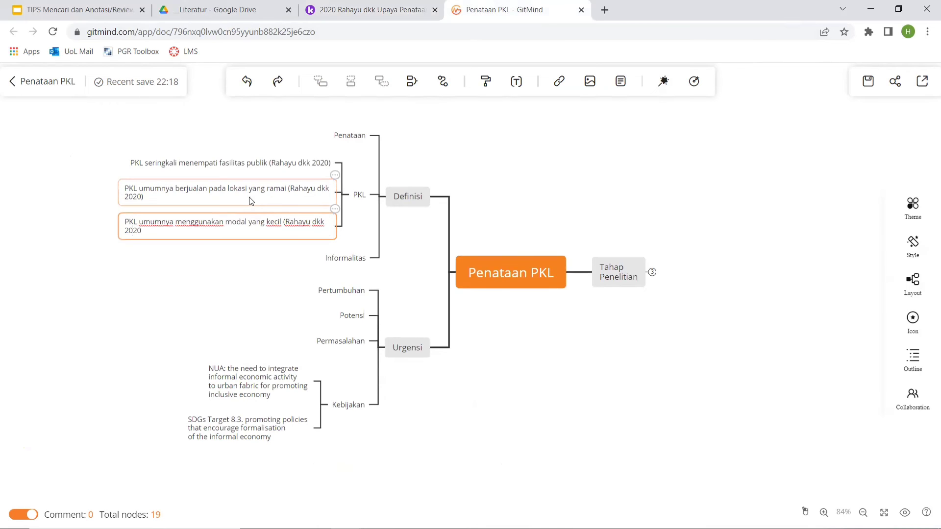
text())
key(Return)
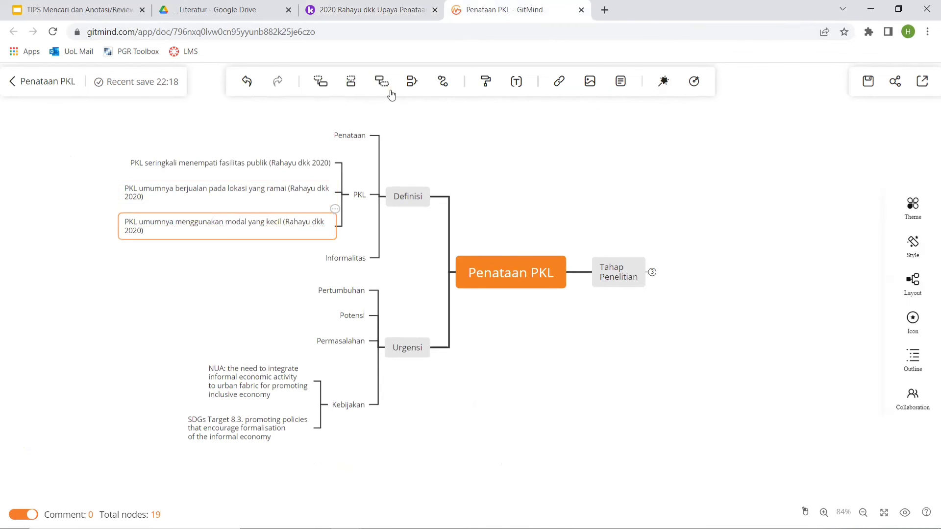
Switch back to the Kami article and copy the Pendahuluan comment "PKL memberikan kontribusi terhadap perekonomian kota".
click(372, 10)
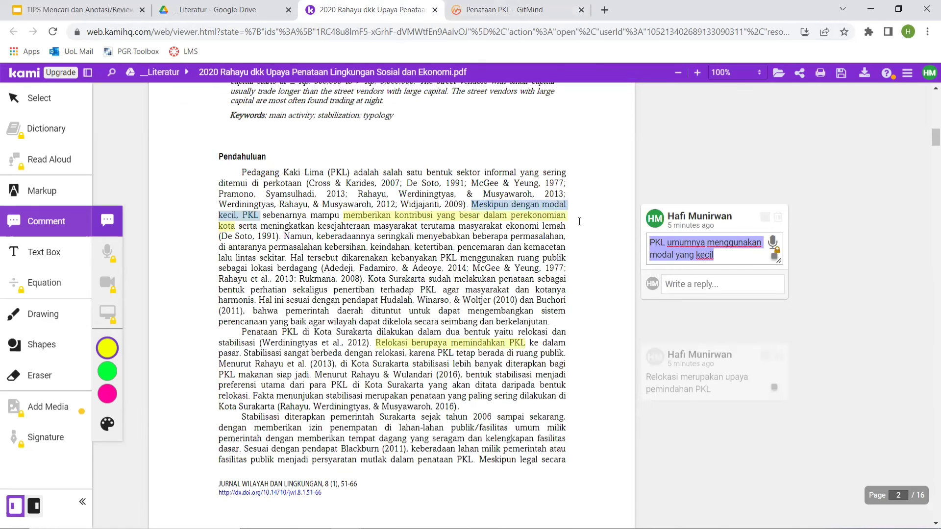
click(794, 308)
click(697, 286)
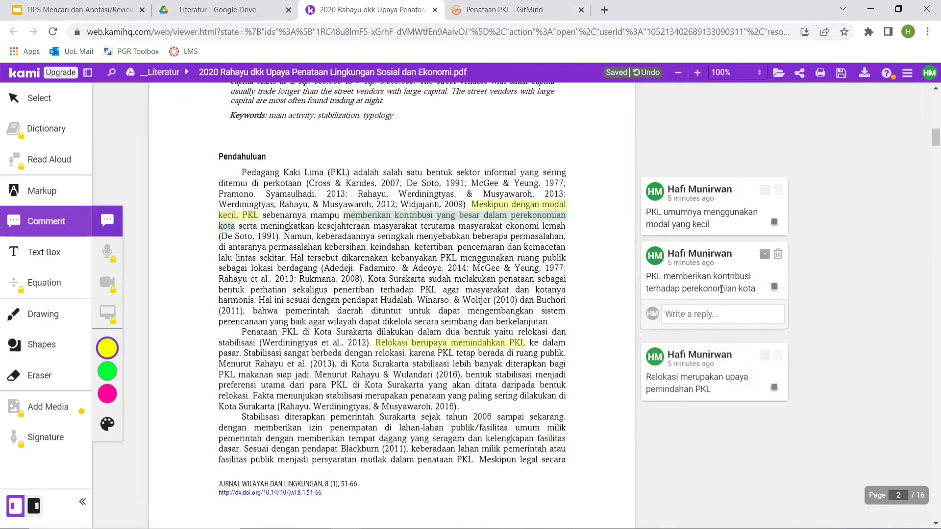
click(697, 286)
key(ctrl+a)
key(ctrl+c)
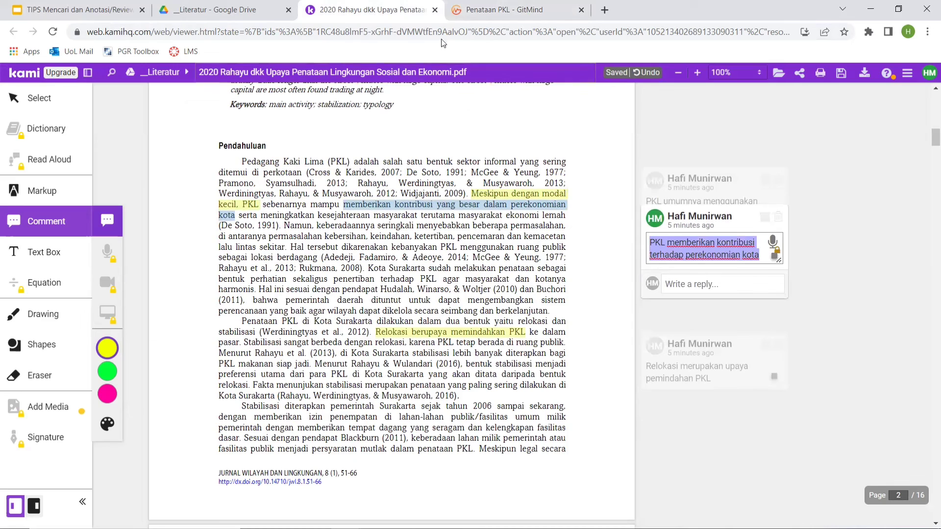
key(alt+Tab)
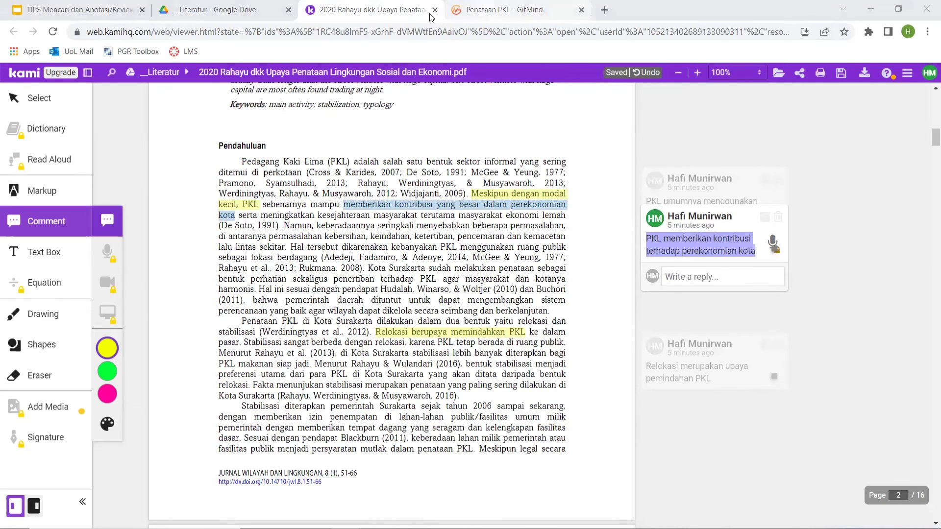
In GitMind, add a sub-branch under Potensi reading "PKL memberikan kontribusi terhadap perekonomian kota", followed by the author citation in parentheses with "dkk, 2020".
click(456, 11)
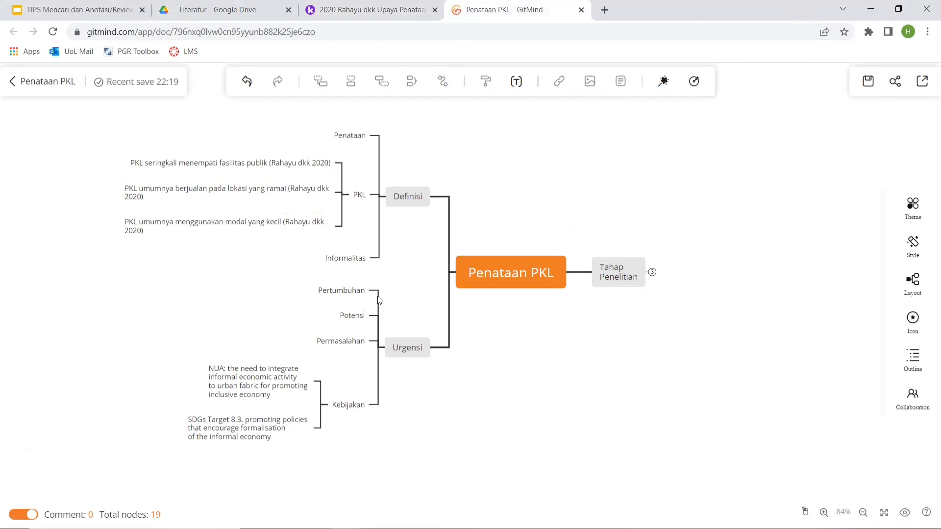
click(349, 319)
key(Tab)
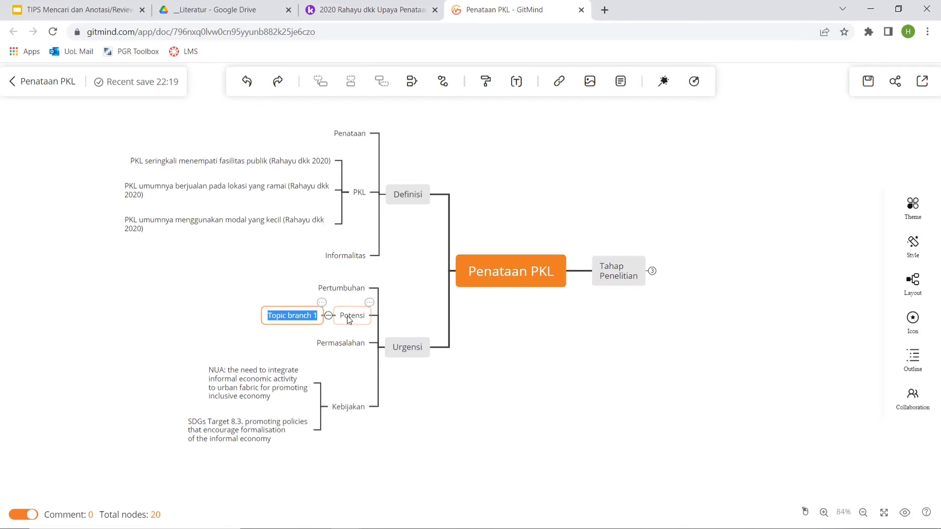
key(ctrl+v)
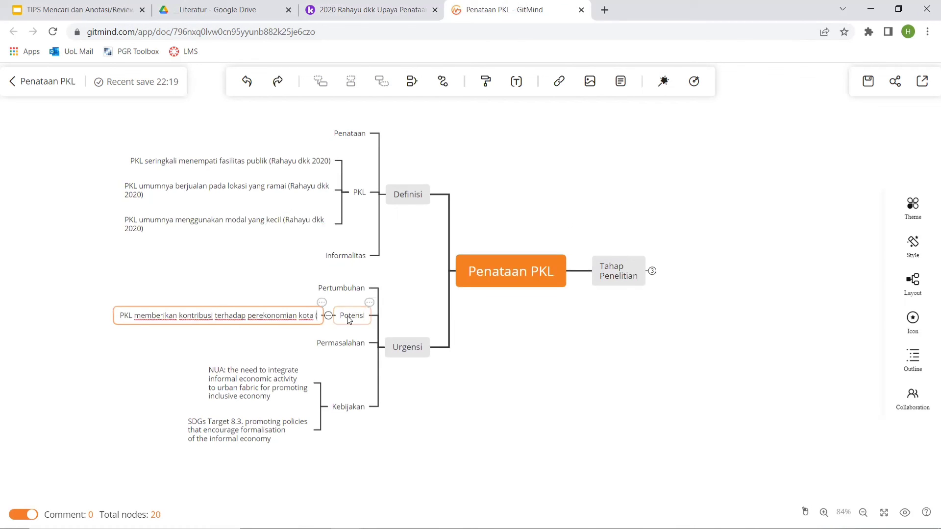
text((Rahayu d)
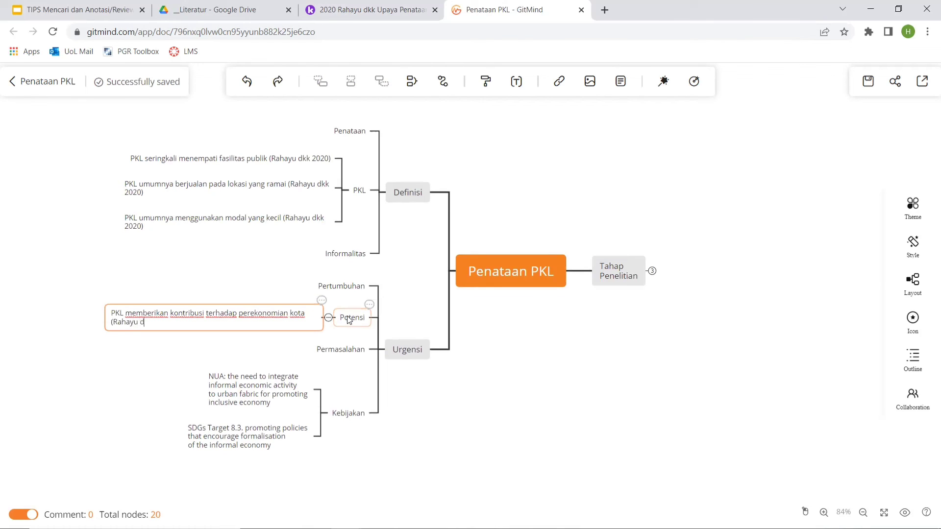
text(kk, 202)
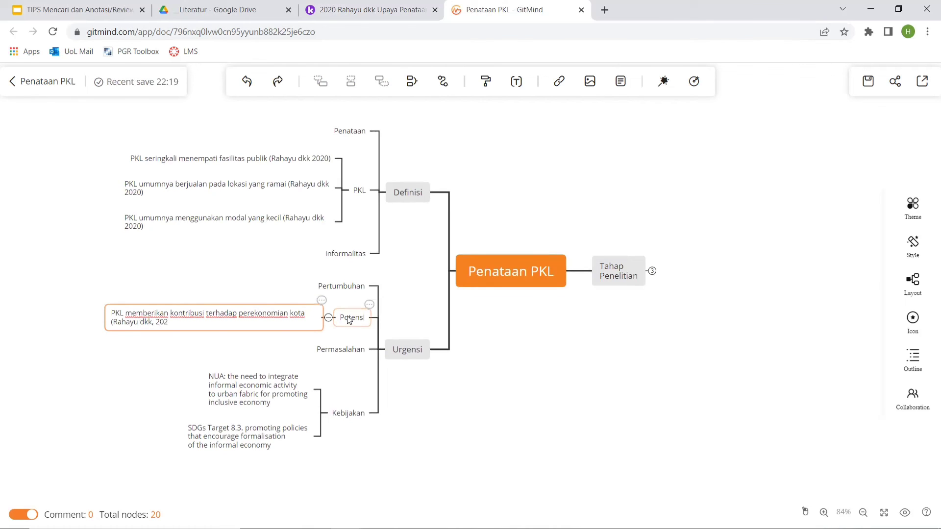
text(0))
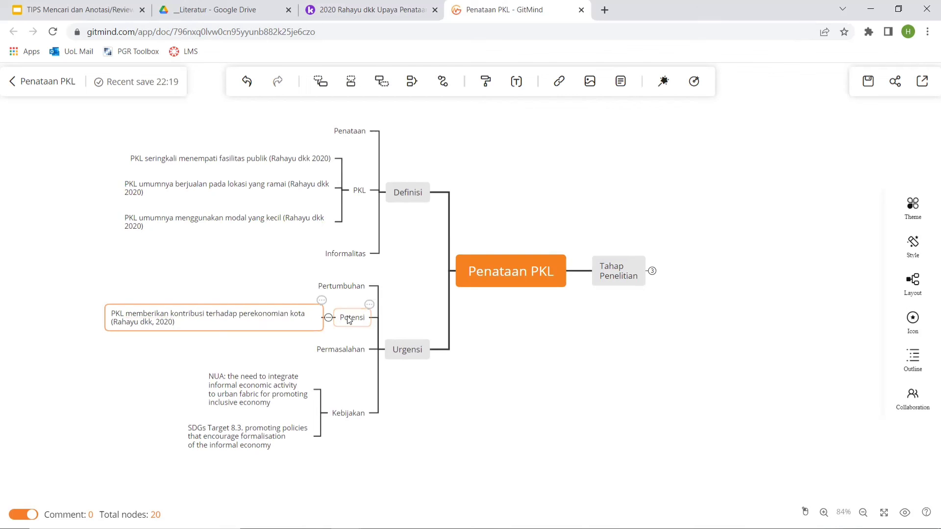
Return to the Kami article and copy the comment "Relokasi merupakan upaya pemindahan PKL".
click(368, 10)
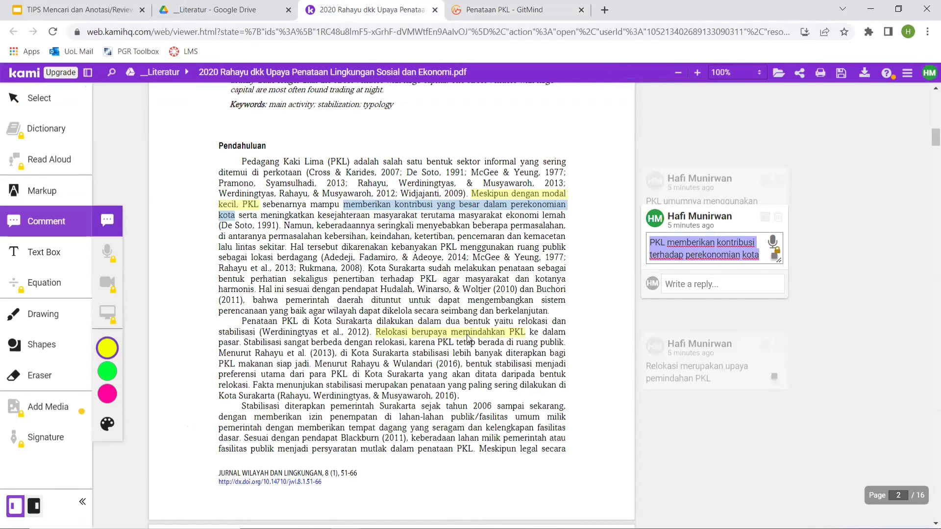
click(673, 374)
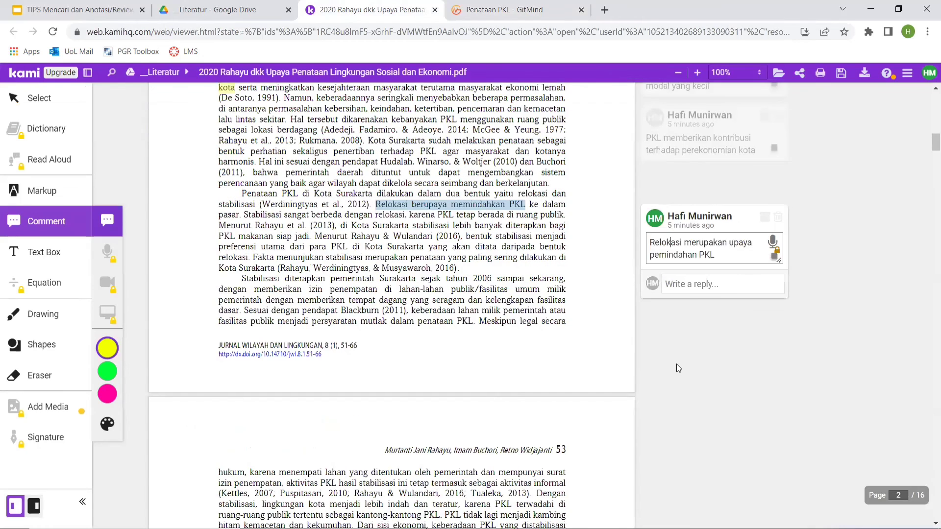
key(ctrl+a)
key(ctrl+c)
In GitMind, add a branch named "Relokasi" under Definisi, after Informalitas.
click(507, 11)
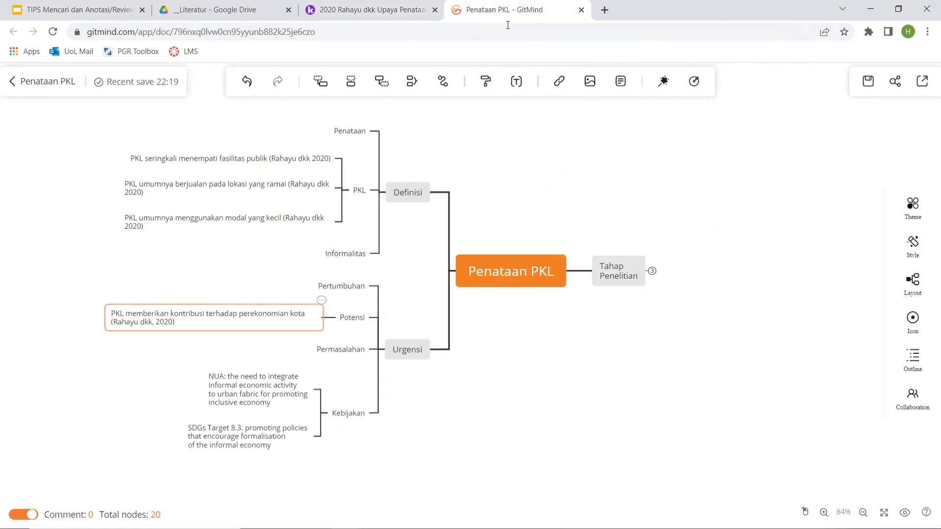
click(352, 257)
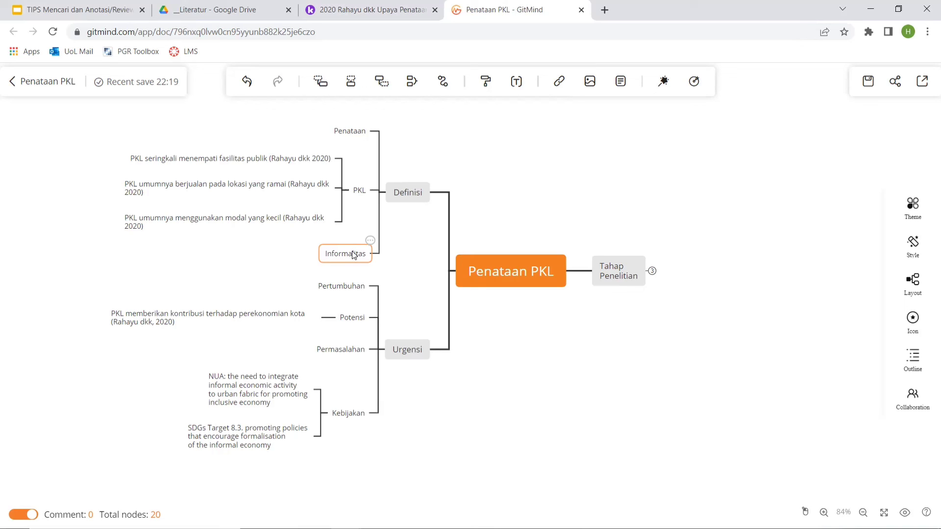
key(Return)
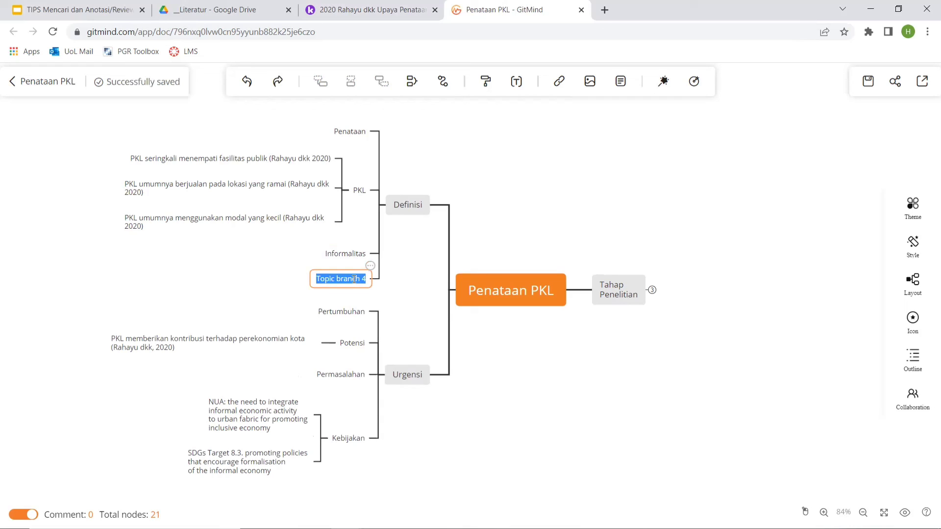
text(Relokasi)
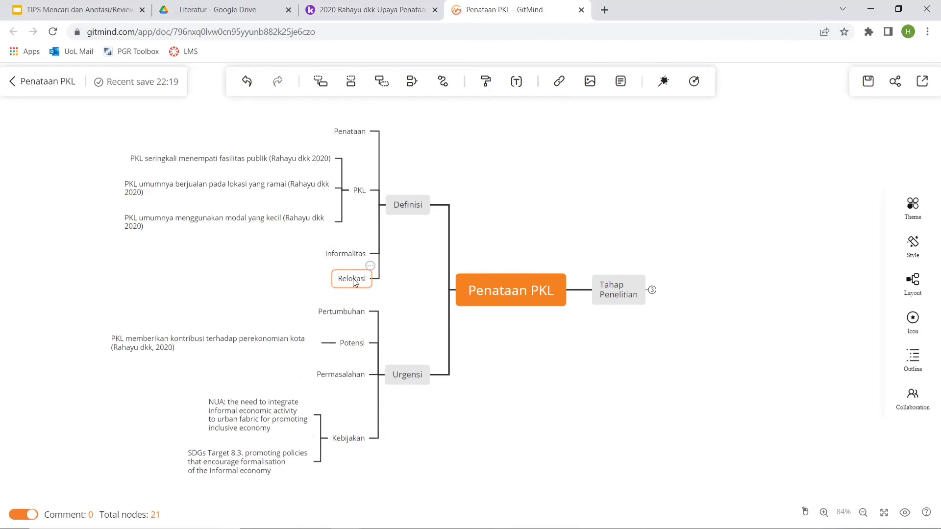
Add a sub-branch under Relokasi with the copied text "Relokasi merupakan upaya pemindahan PKL" and the author citation with "dkk, 2020" on a second line.
key(Tab)
key(ctrl+v)
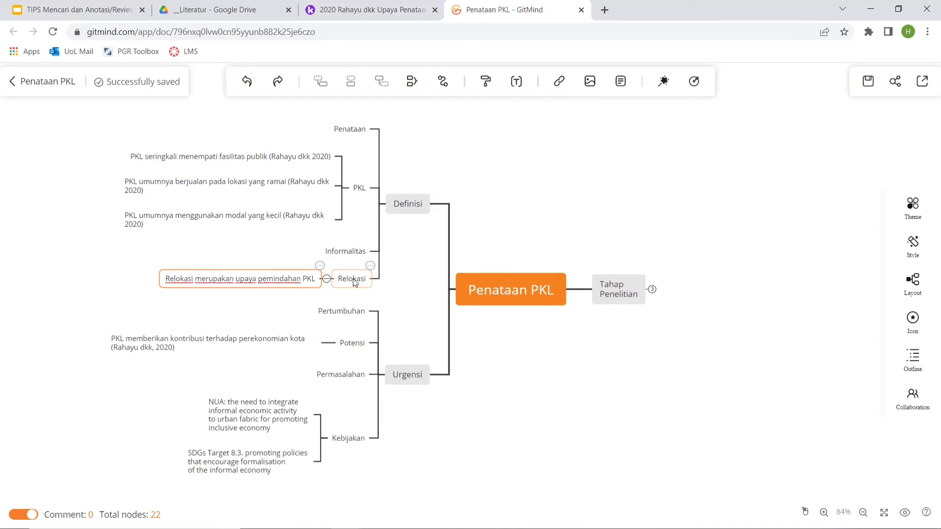
key(shift+Return)
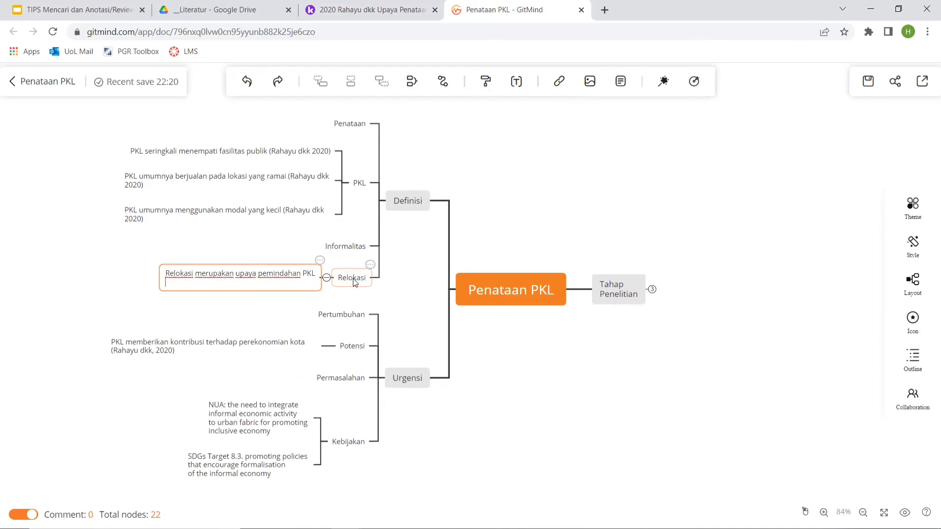
text((Rahayu dkk, 2020))
click(418, 322)
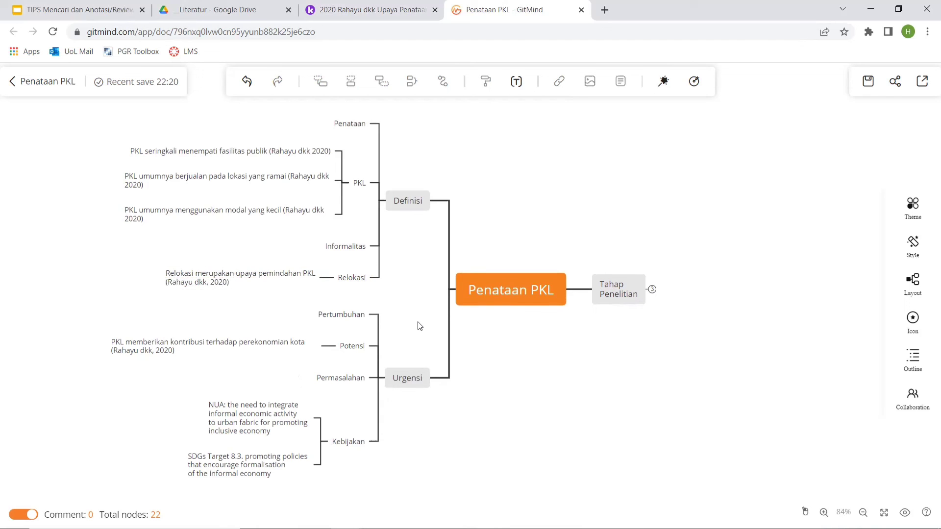
Collapse the sub-branches of PKL and Relokasi, and expand those of PKL again.
drag(417, 321, 391, 330)
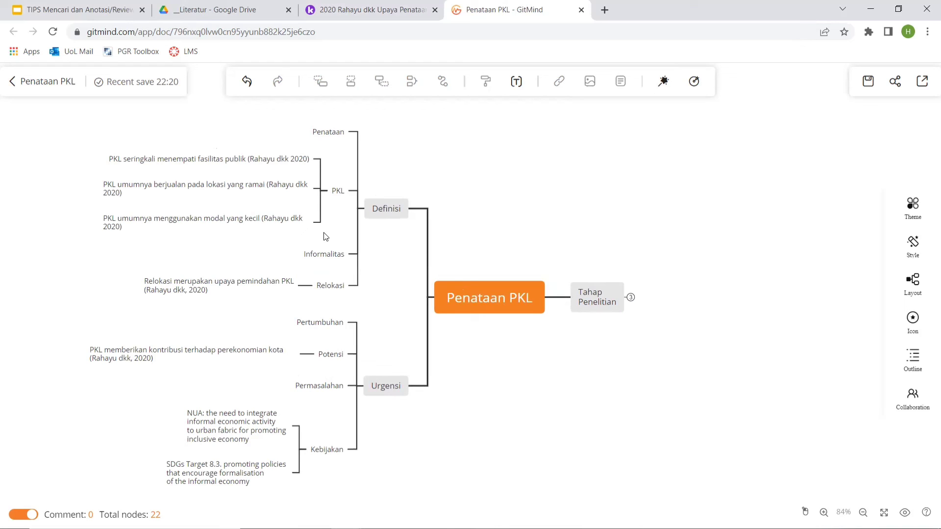
click(320, 191)
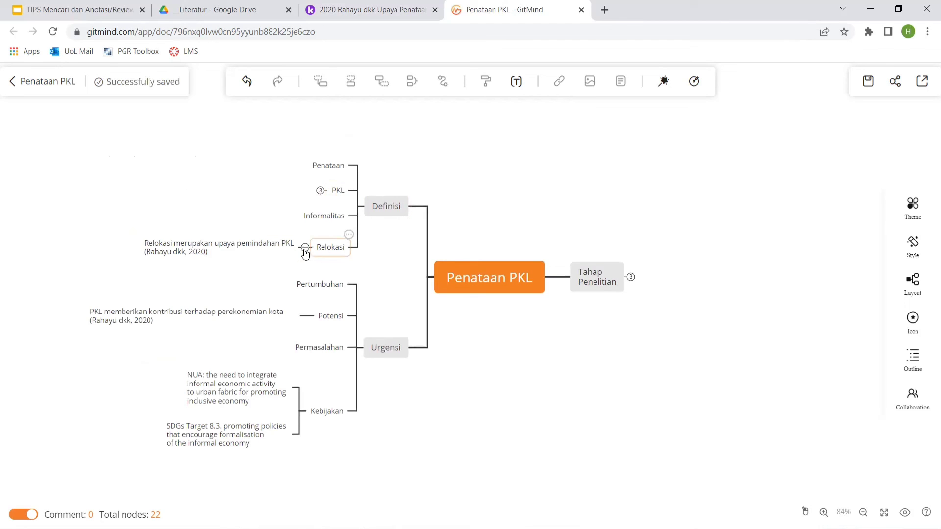
click(305, 249)
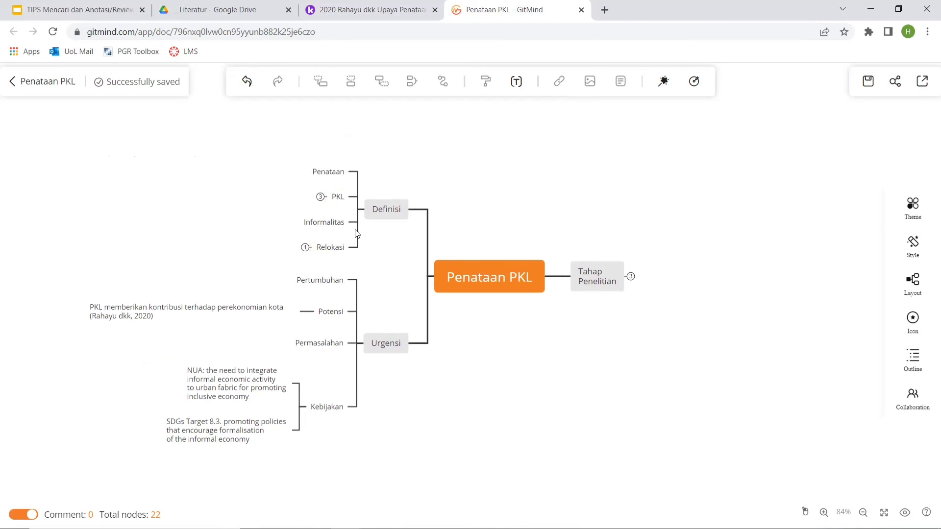
click(319, 198)
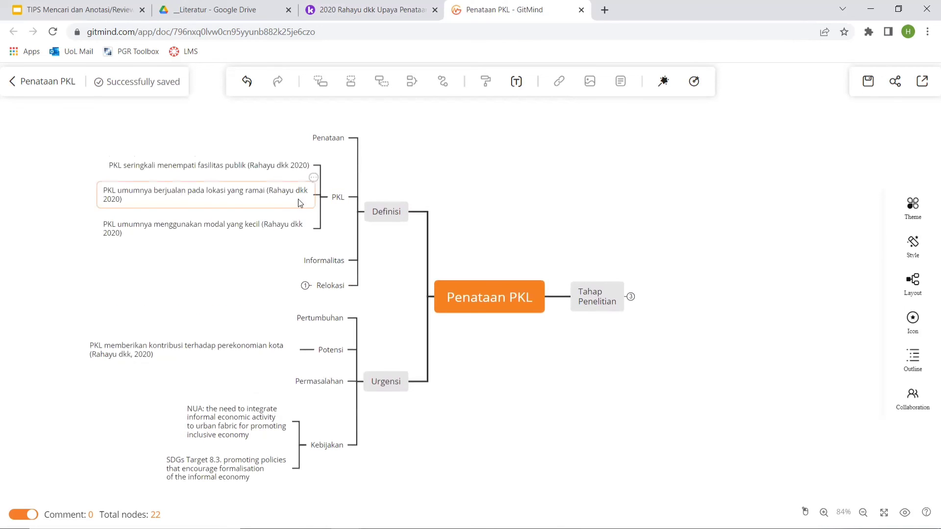